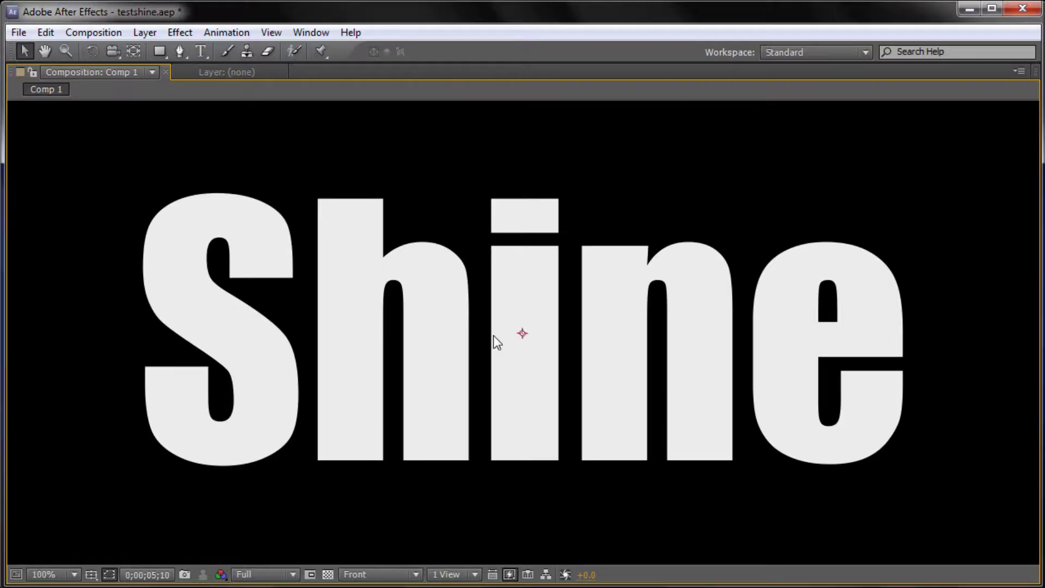
Step: Create a new 1280 x 720 composition at 29.97 fps with a duration of 6 seconds
key("space")
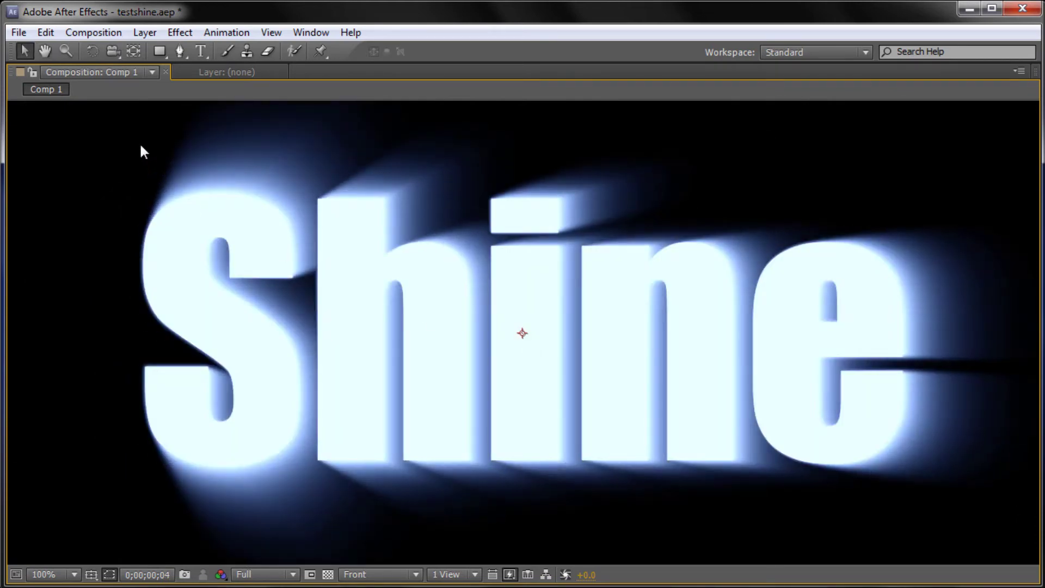
left_click(99, 32)
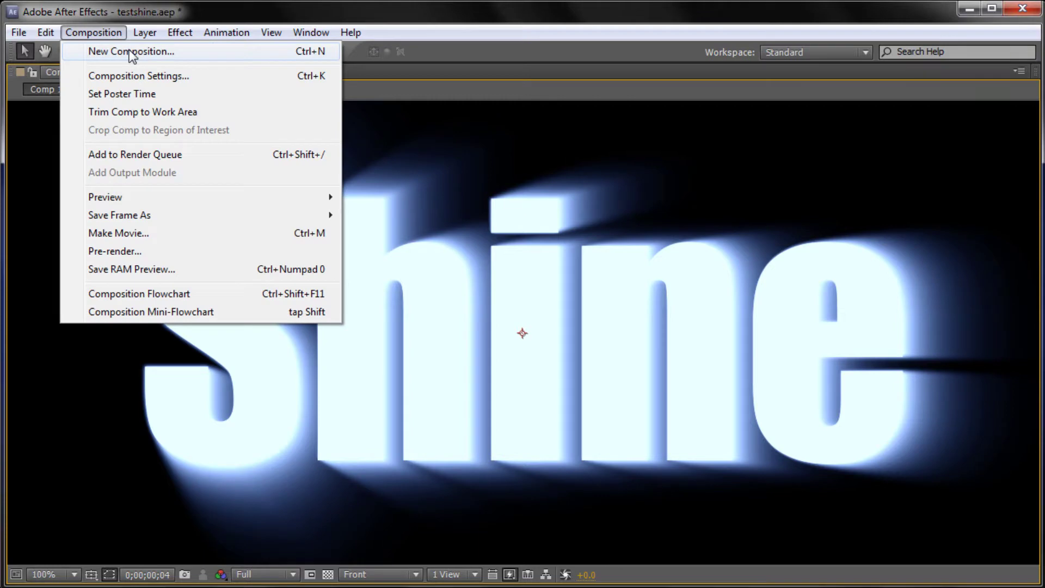
left_click(129, 50)
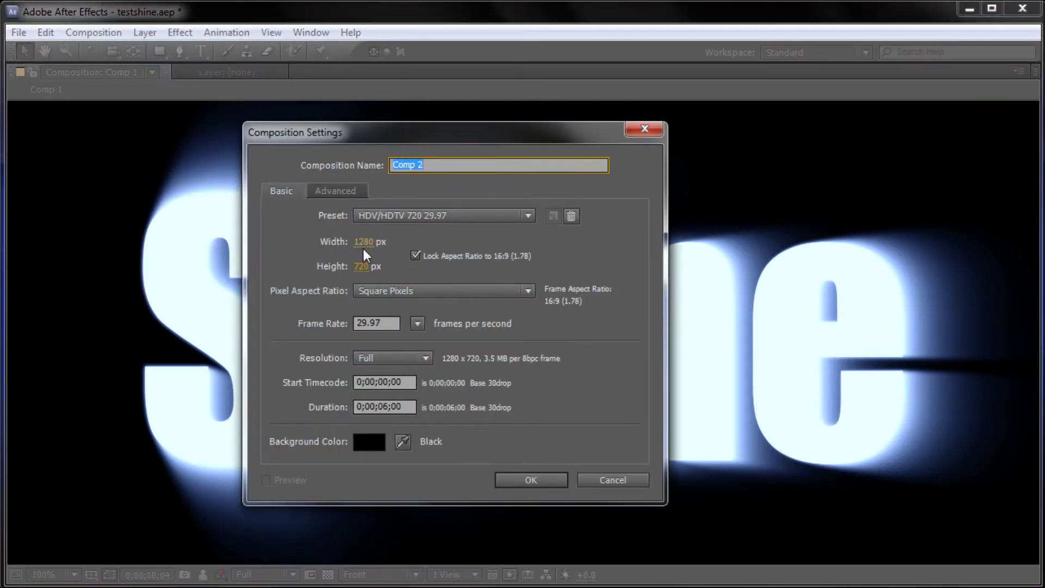
left_click_drag(400, 406, 352, 407)
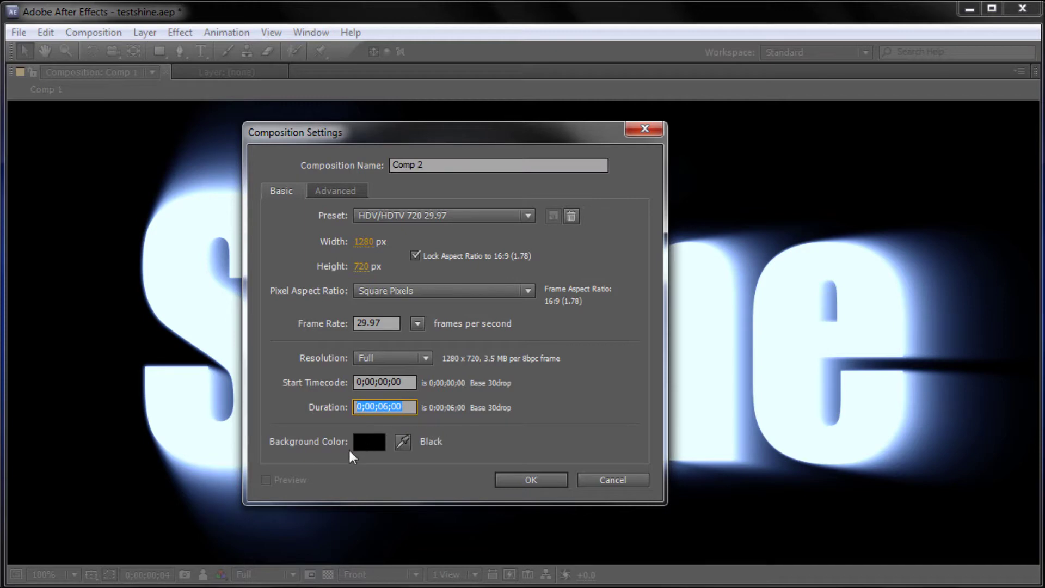
left_click(533, 479)
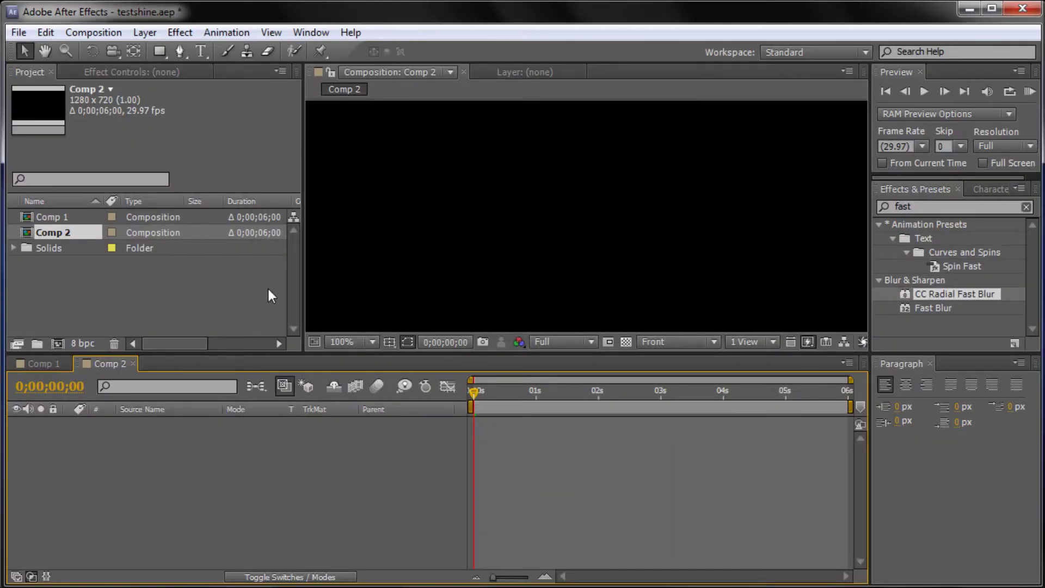
Step: Add a black solid layer of 1280 x 720 px to the new composition
left_click(145, 34)
mouse_move(299, 50)
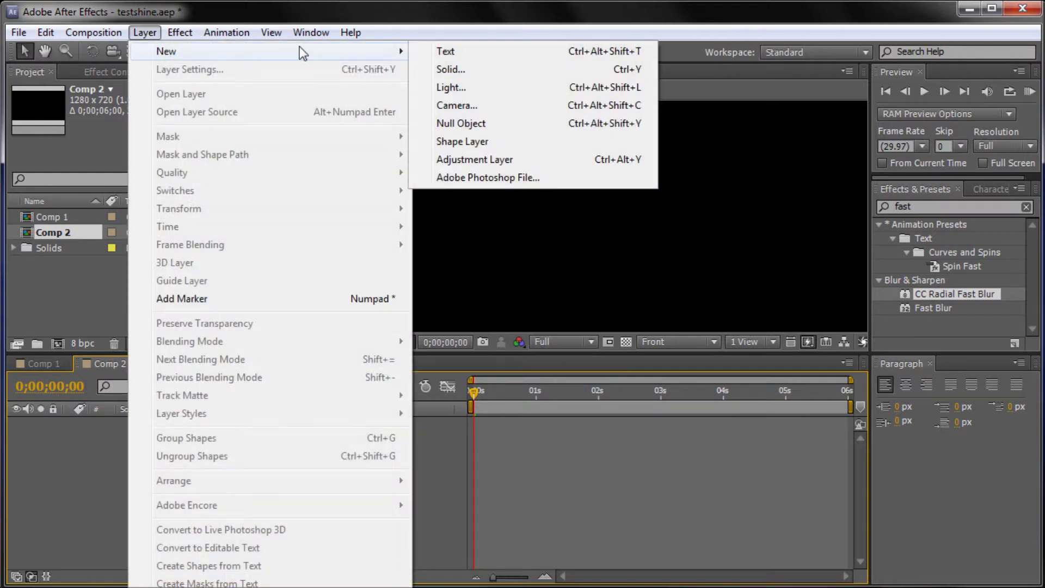
left_click(442, 70)
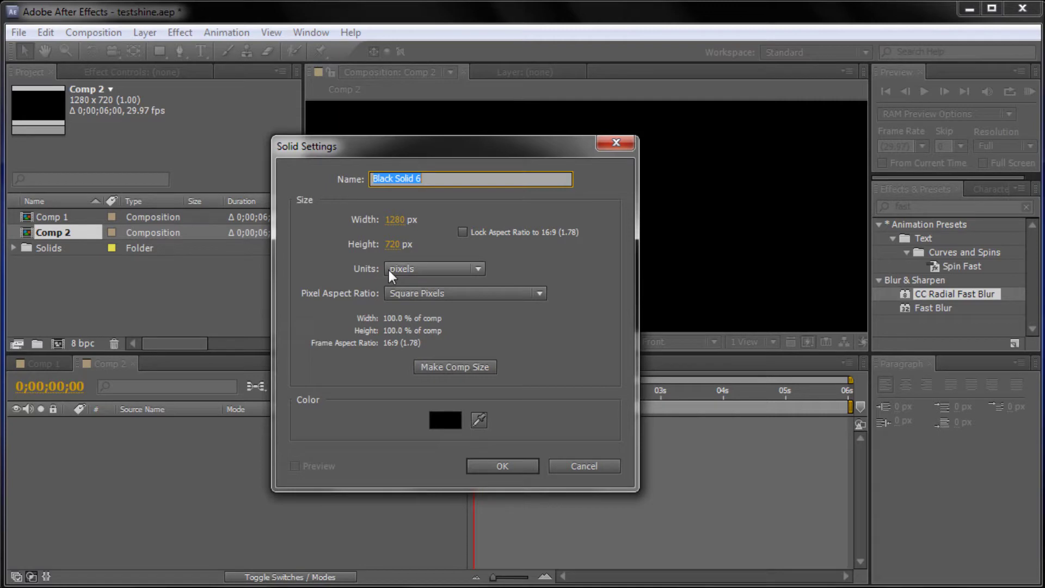
left_click(503, 469)
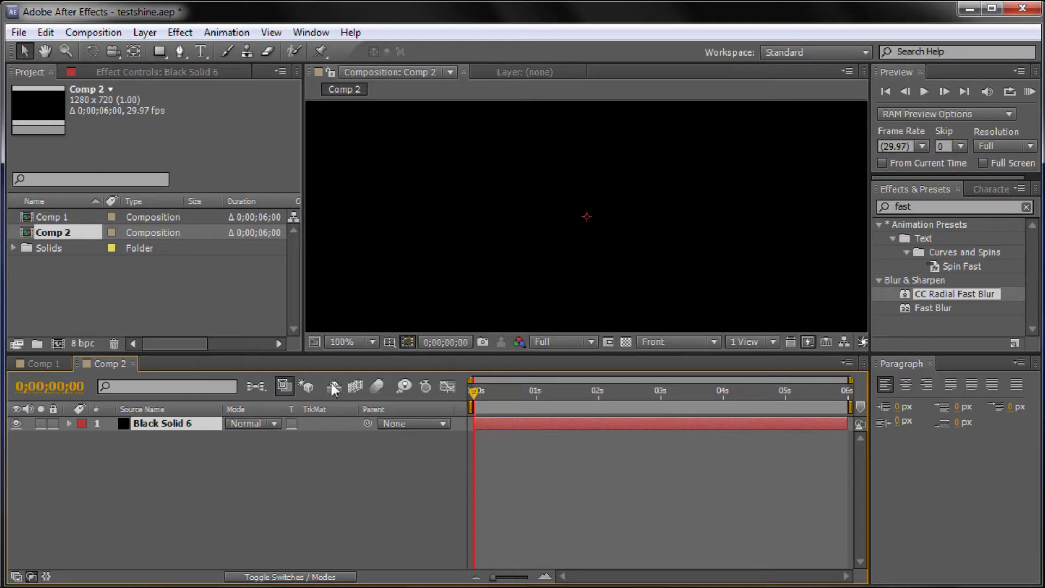
Step: Add the text "Shine" in the composition and move it to the centre of the frame
left_click(370, 342)
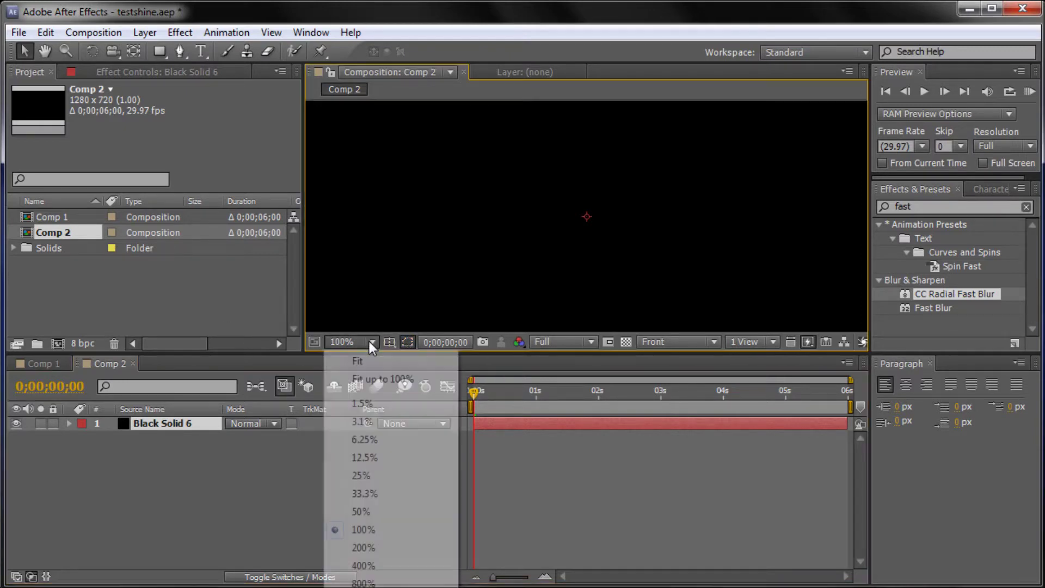
left_click(362, 494)
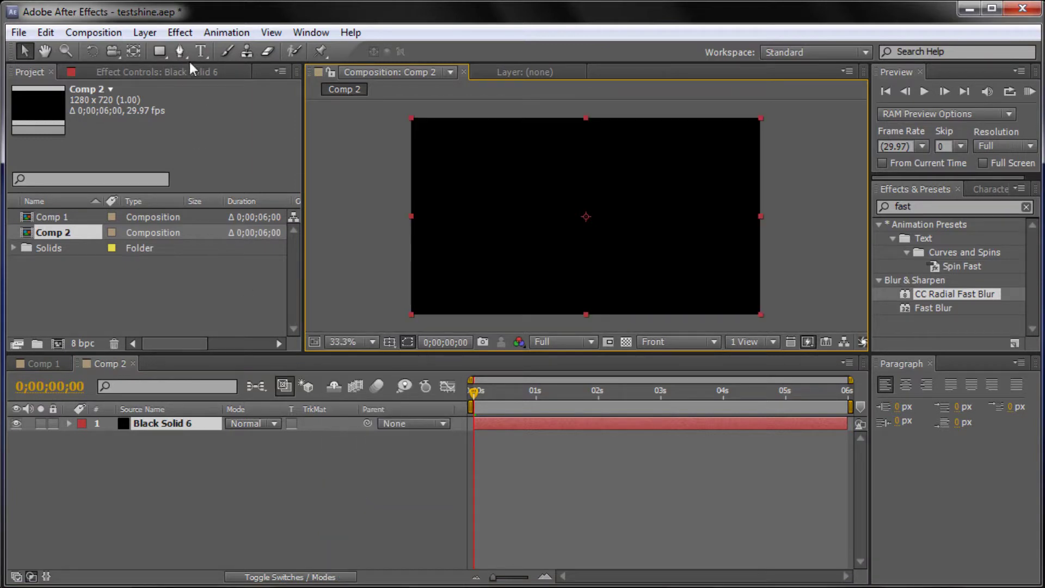
left_click(201, 50)
left_click(459, 211)
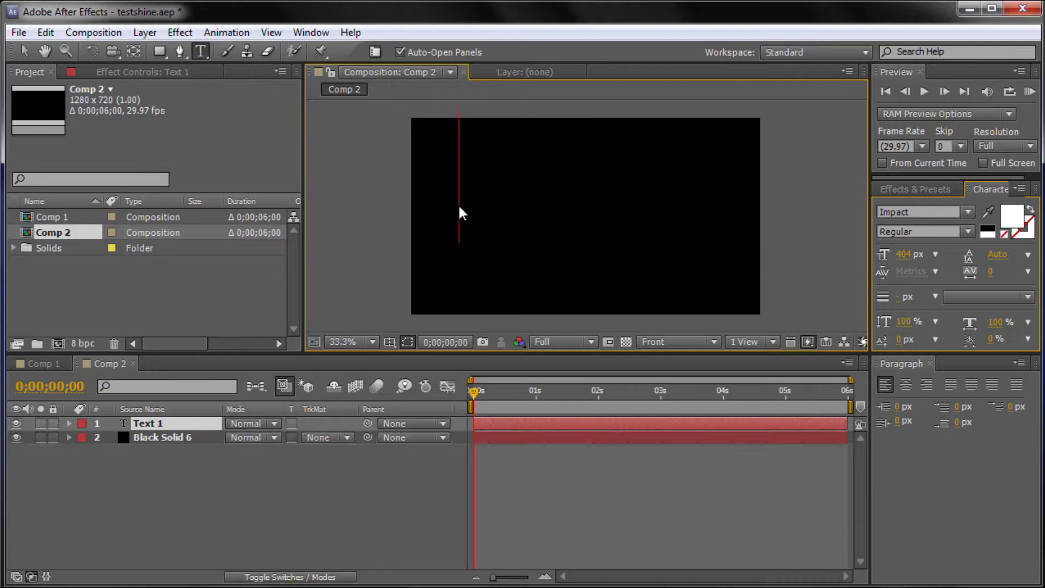
type("Shine")
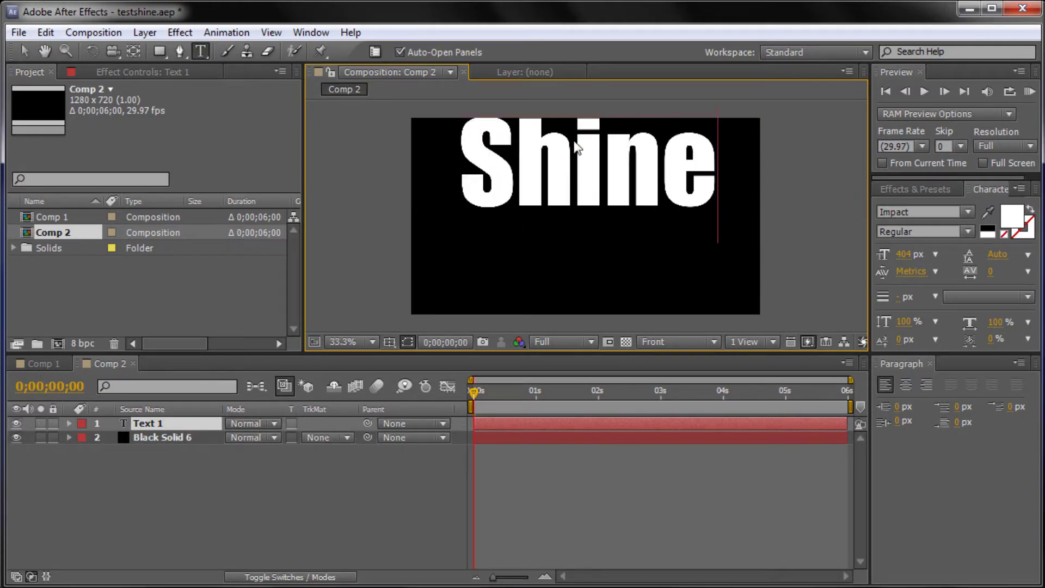
left_click(24, 50)
left_click_drag(535, 181, 531, 229)
left_click(244, 485)
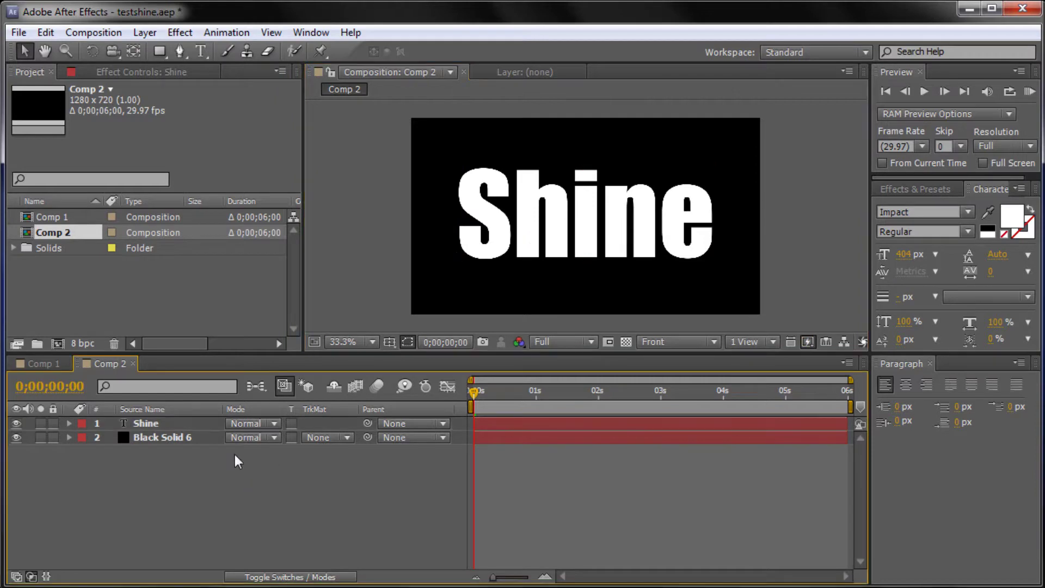
Step: Duplicate the Shine text layer twice
left_click(162, 422)
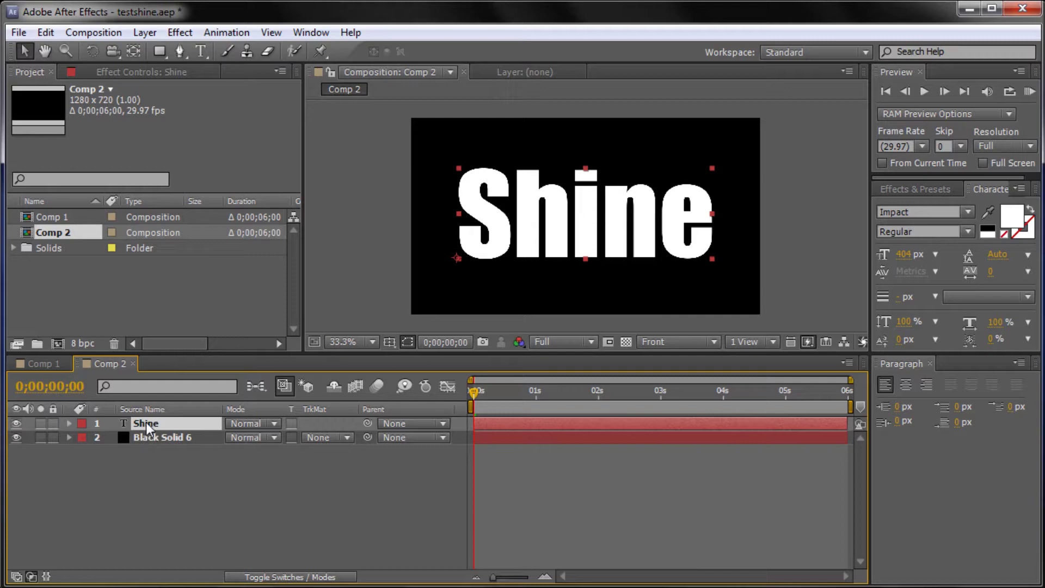
key("ctrl+d")
key("ctrl+d")
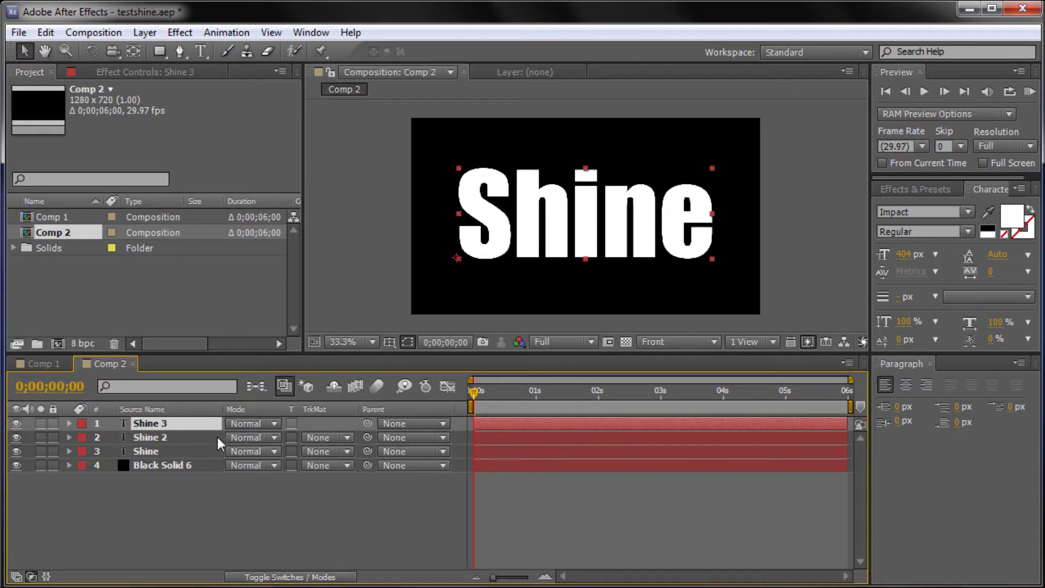
left_click(162, 436)
left_click(158, 453)
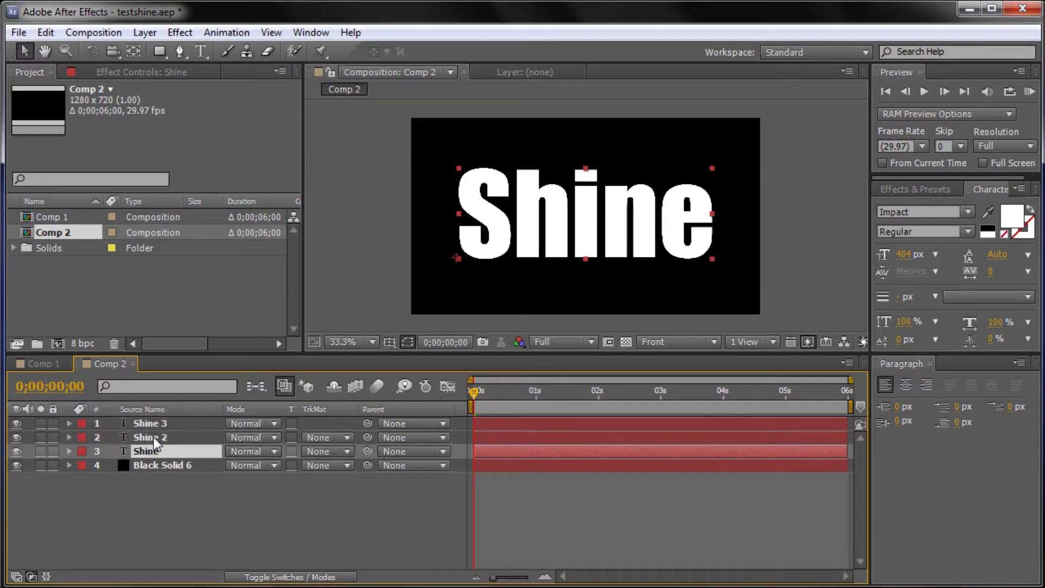
left_click(154, 437)
left_click(155, 424)
left_click(155, 451)
left_click(154, 424)
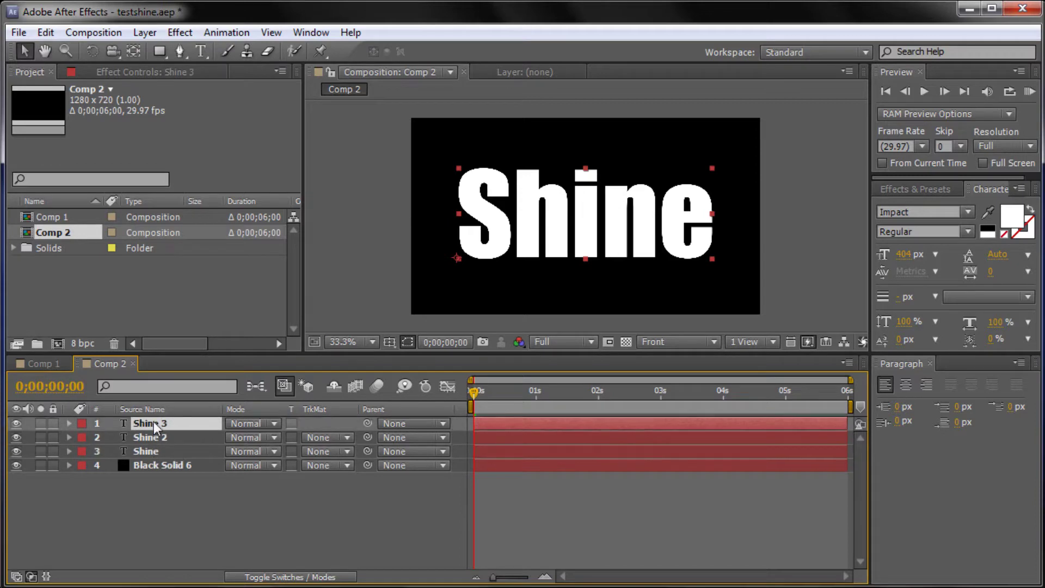
left_click(45, 32)
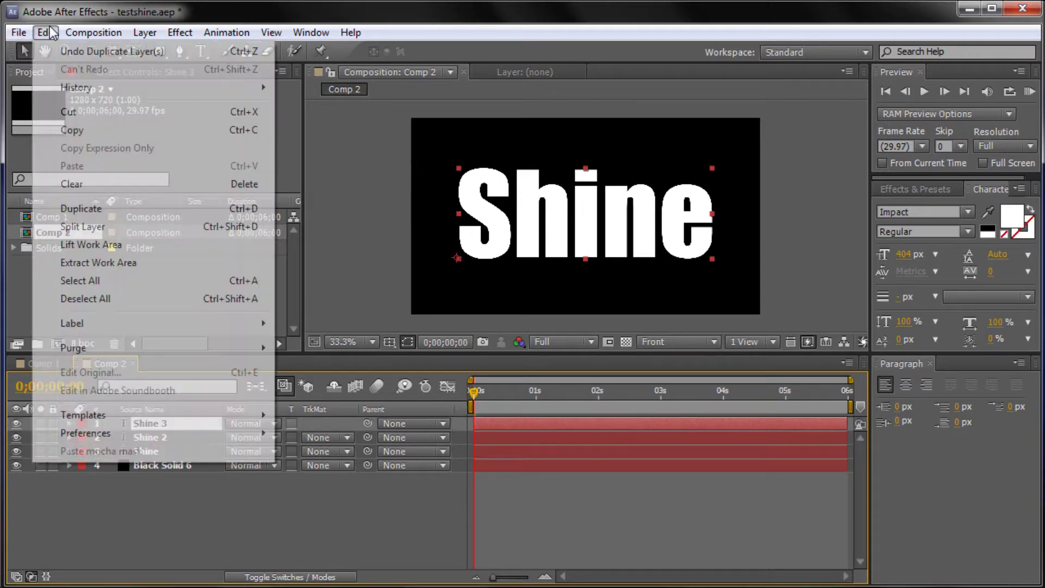
left_click(283, 94)
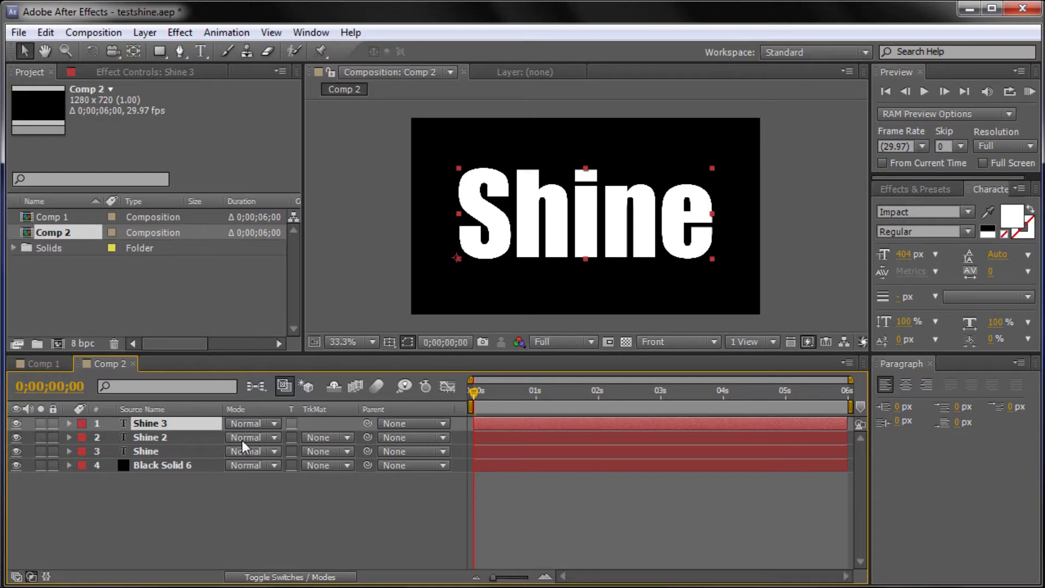
left_click(158, 452)
left_click(162, 439)
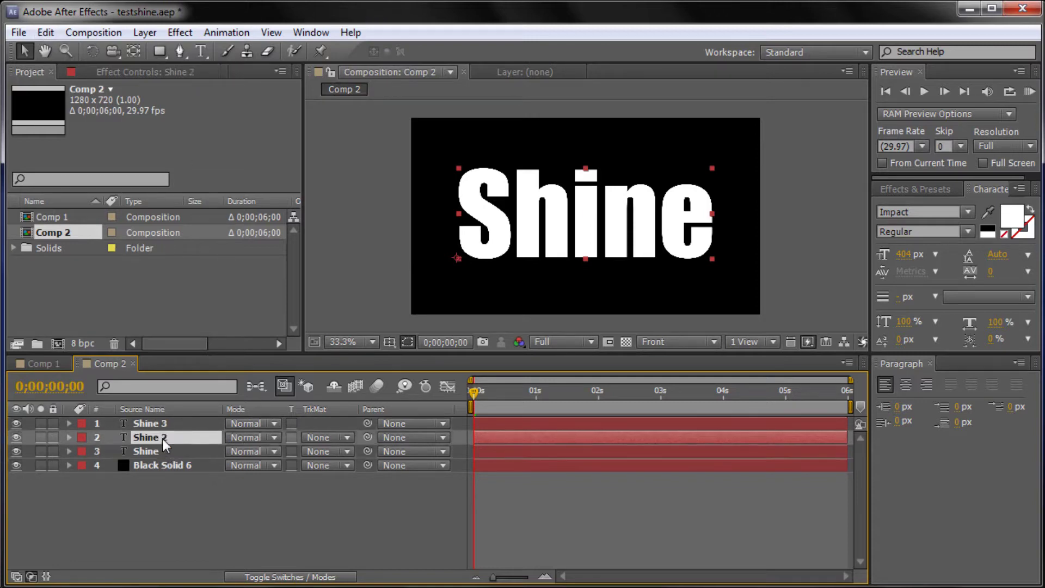
left_click(163, 422)
Step: Find the Fast Blur effect by searching for "fast" and apply it to the original Shine text layer
left_click(151, 451)
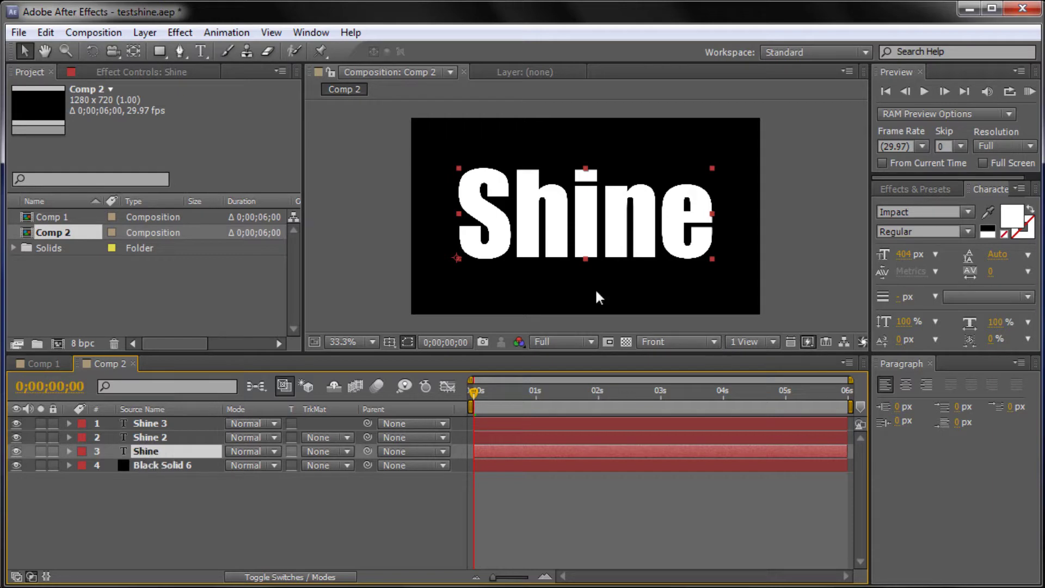
left_click(903, 186)
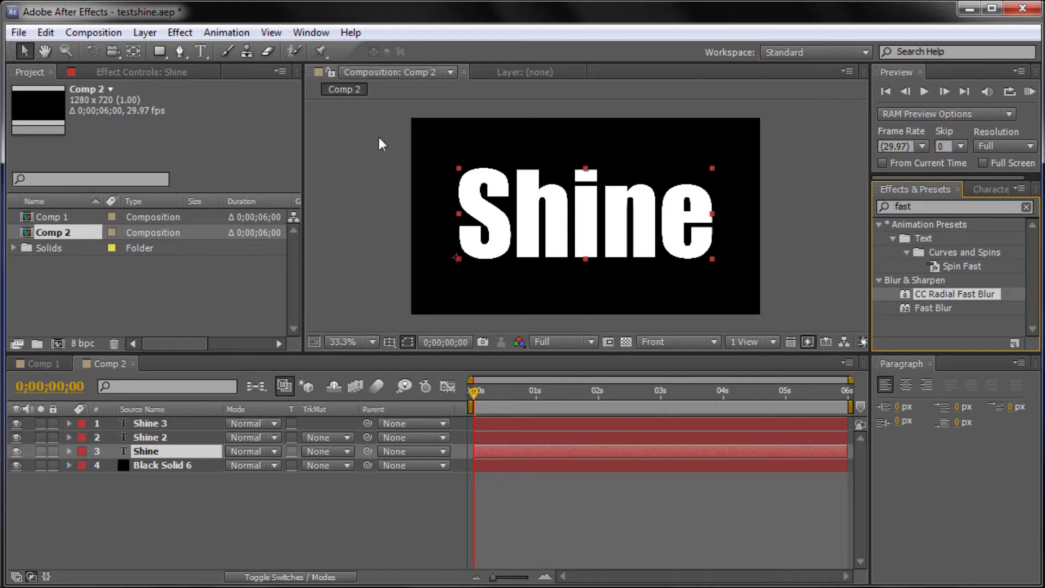
left_click(306, 32)
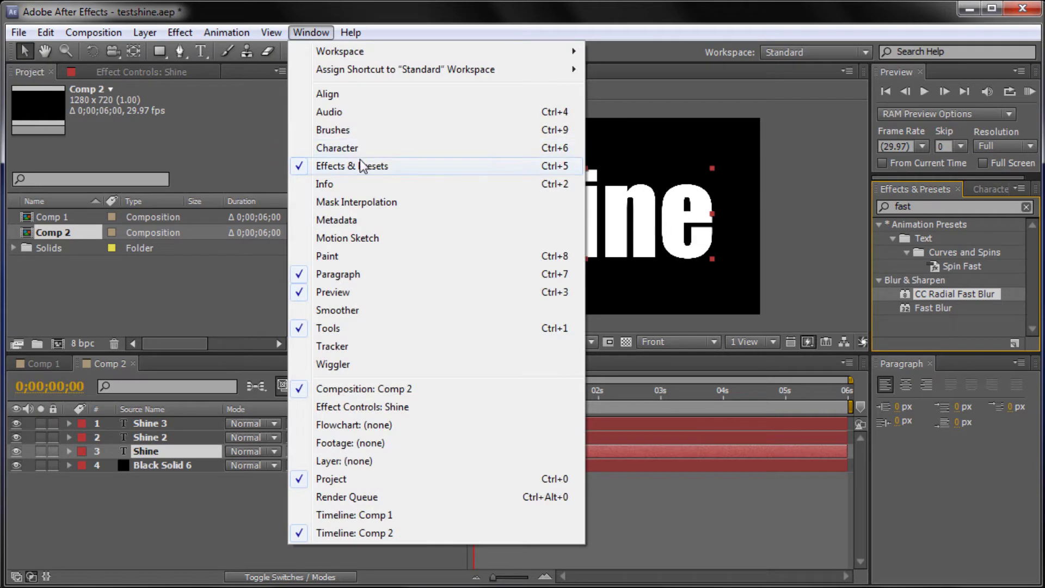
left_click(489, 26)
left_click_drag(926, 210, 893, 208)
key("BackSpace")
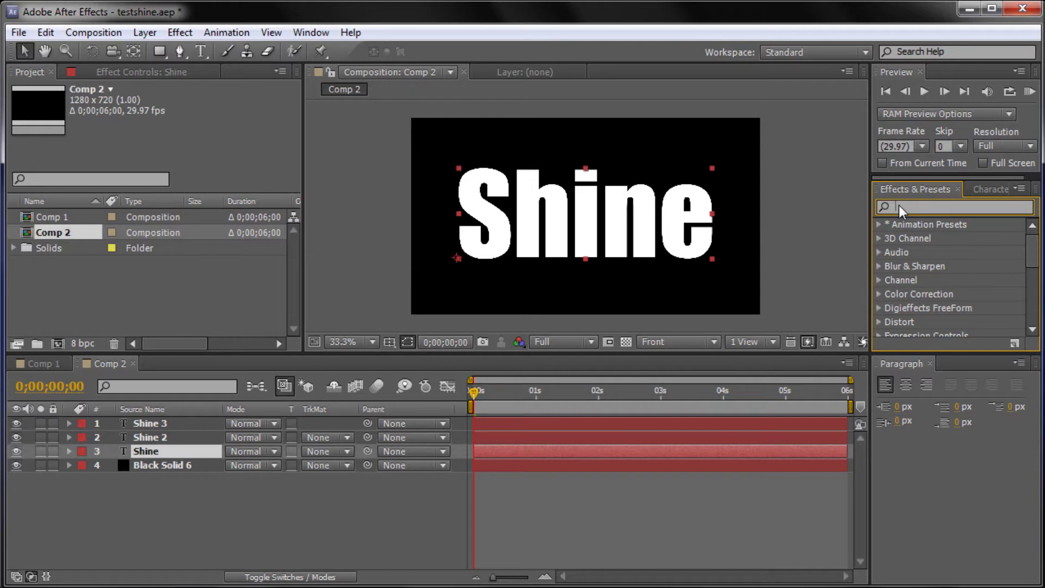
type("fast")
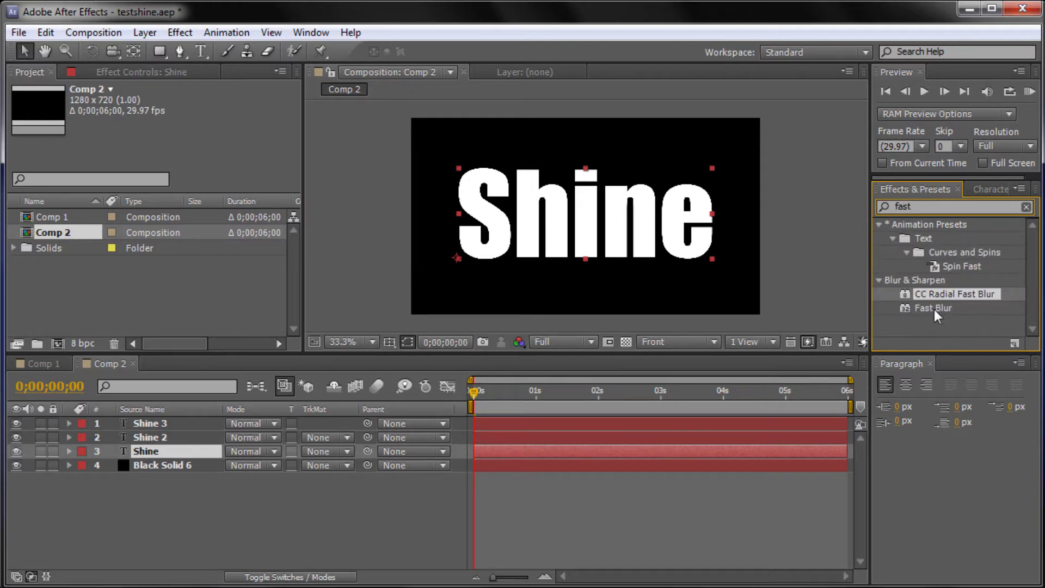
left_click(939, 310)
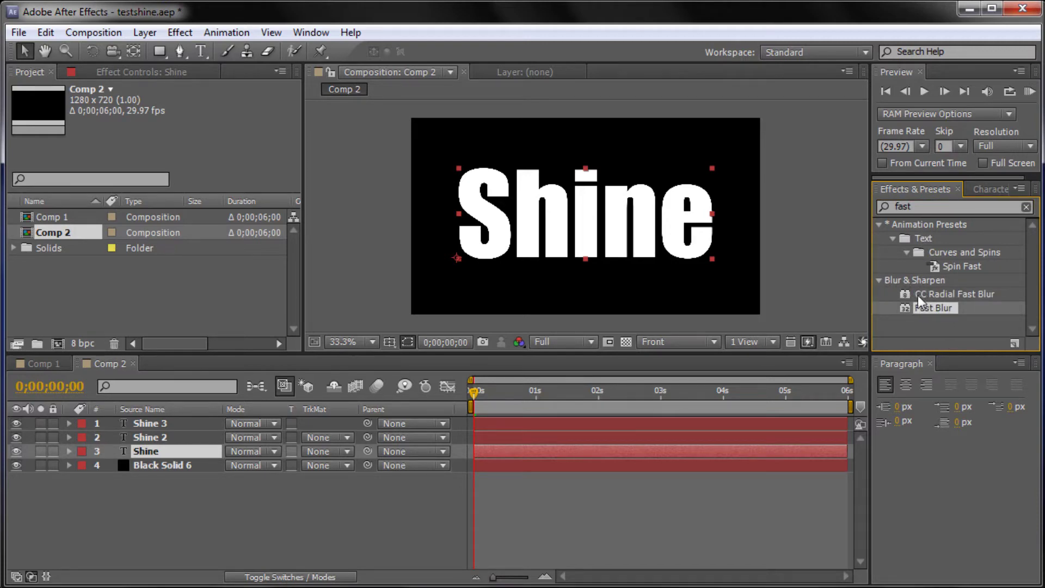
left_click_drag(919, 296, 155, 446)
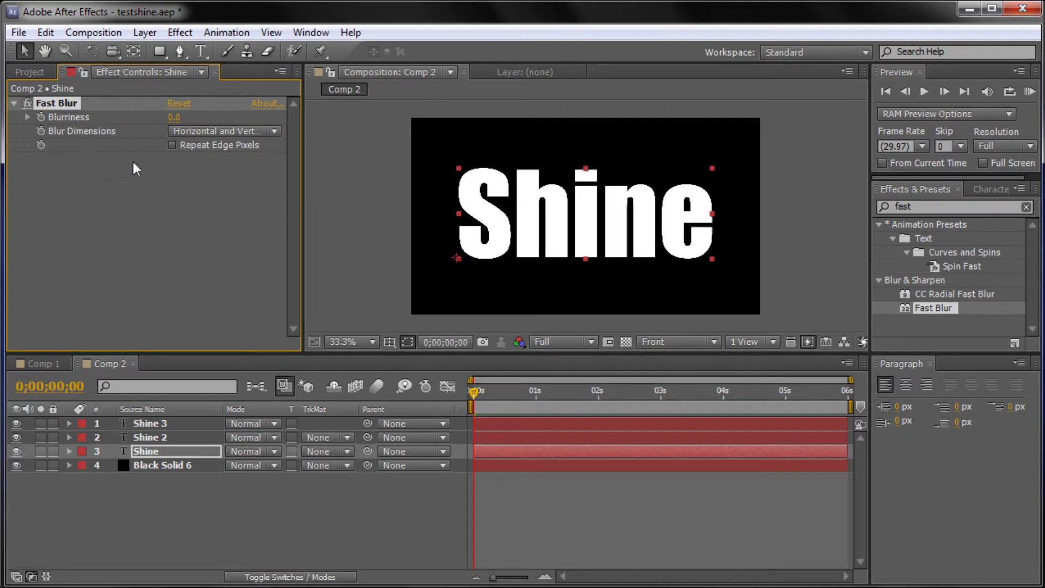
Step: Set the Fast Blur's Blurriness on the original Shine layer to 2.0
left_click(310, 32)
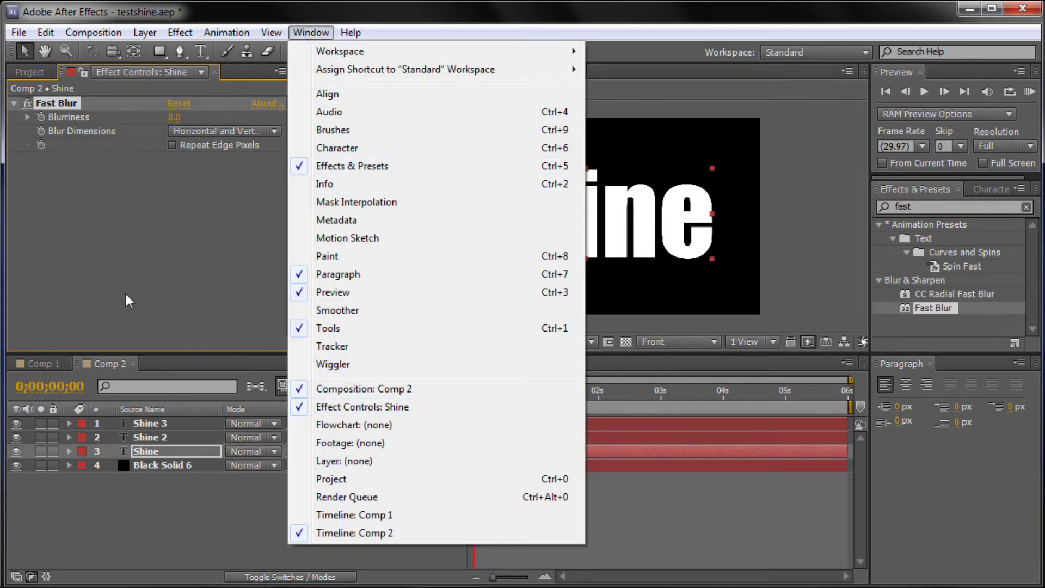
left_click(53, 186)
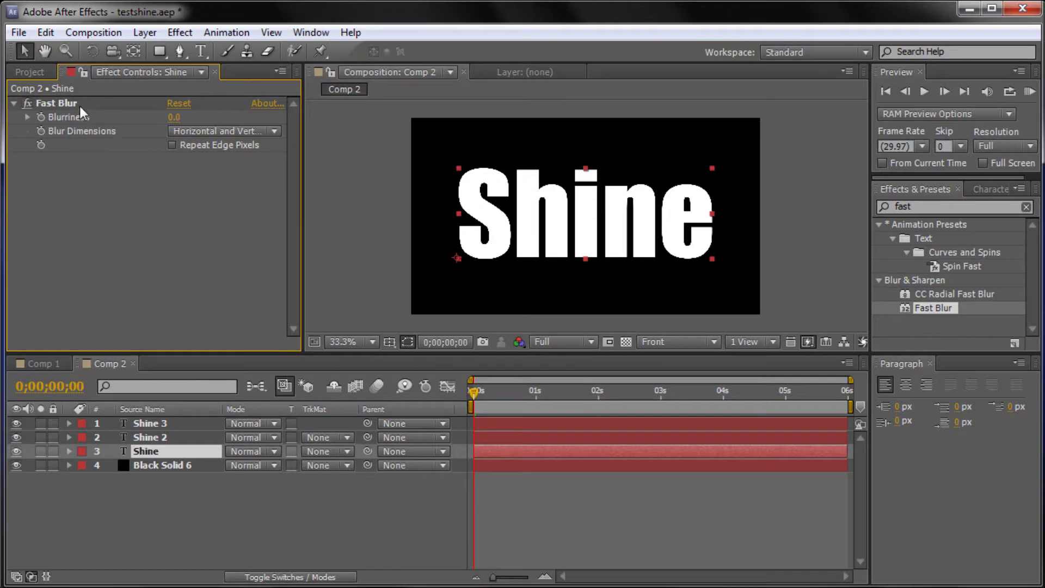
left_click(79, 106)
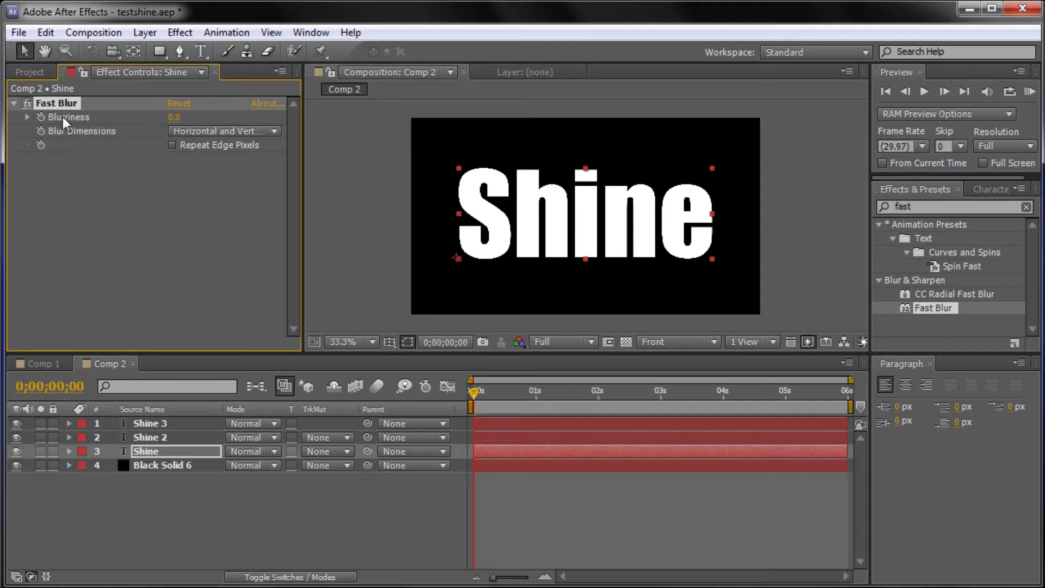
type("2.0")
key("Return")
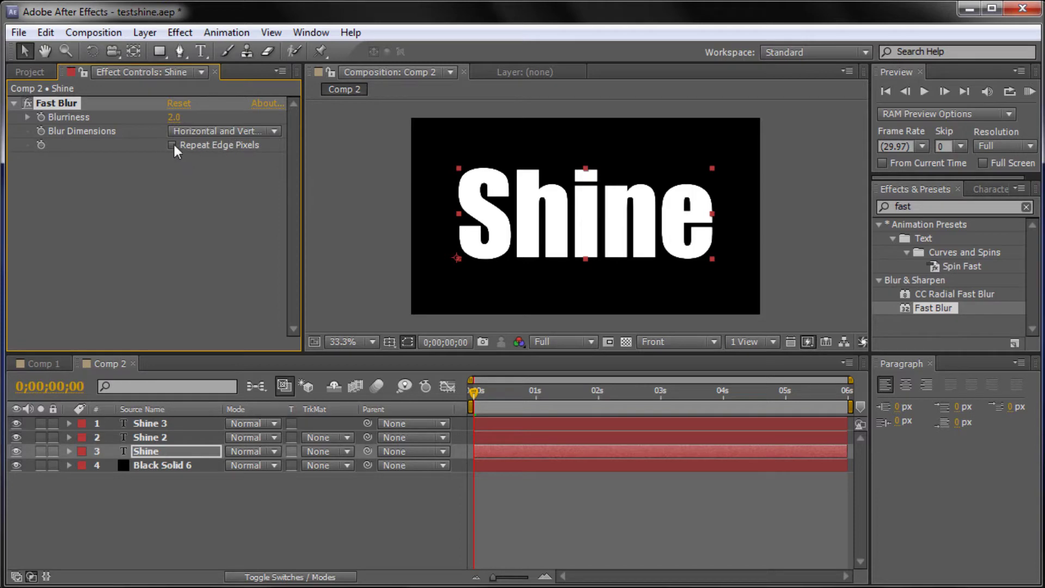
Step: Apply the Fast Blur and CC Radial Fast Blur effects to the Shine 2 text layer
left_click(147, 439)
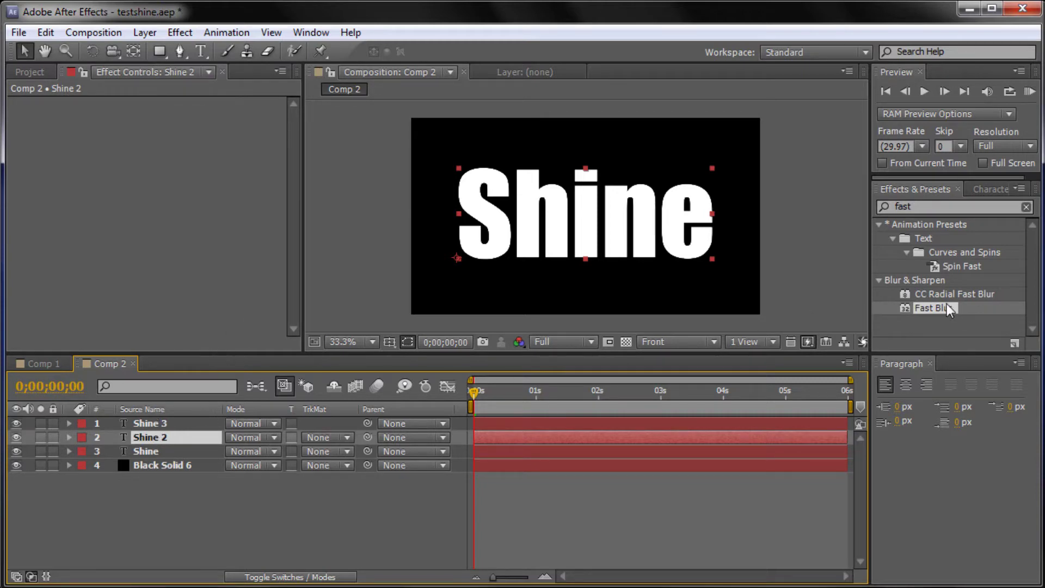
left_click_drag(944, 308, 158, 436)
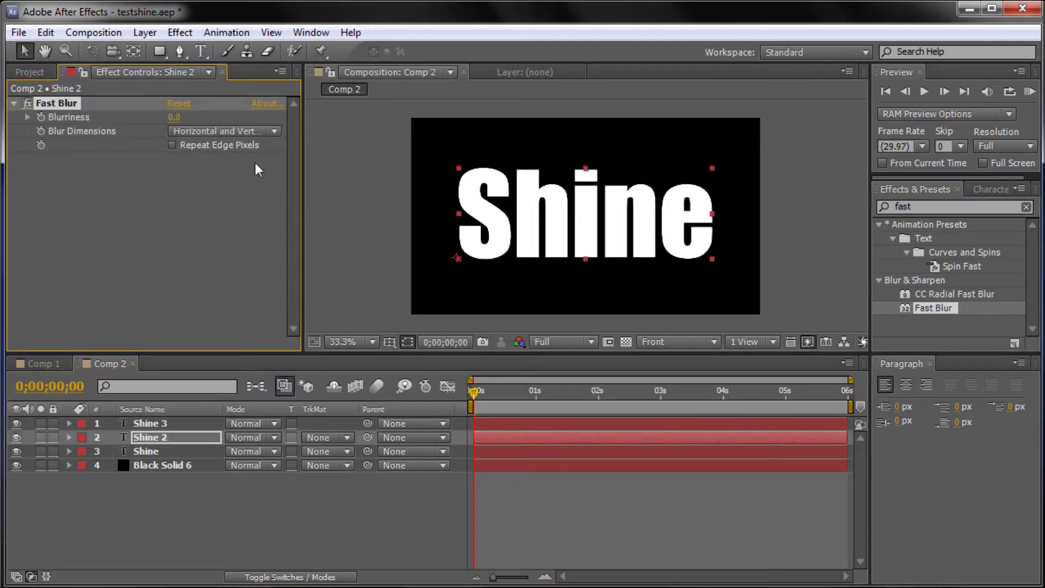
left_click(942, 293)
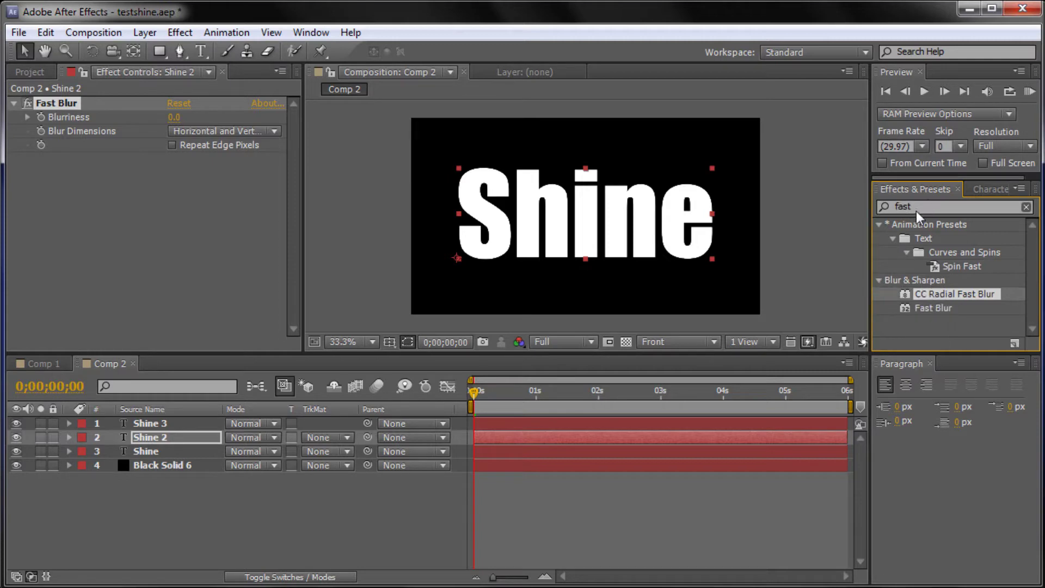
left_click(157, 437)
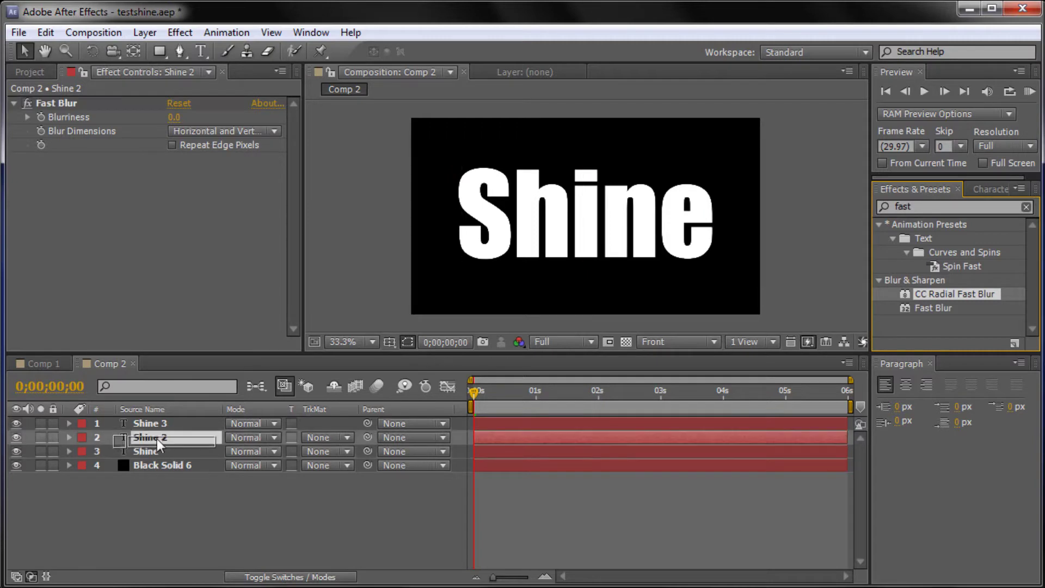
left_click_drag(156, 435, 155, 435)
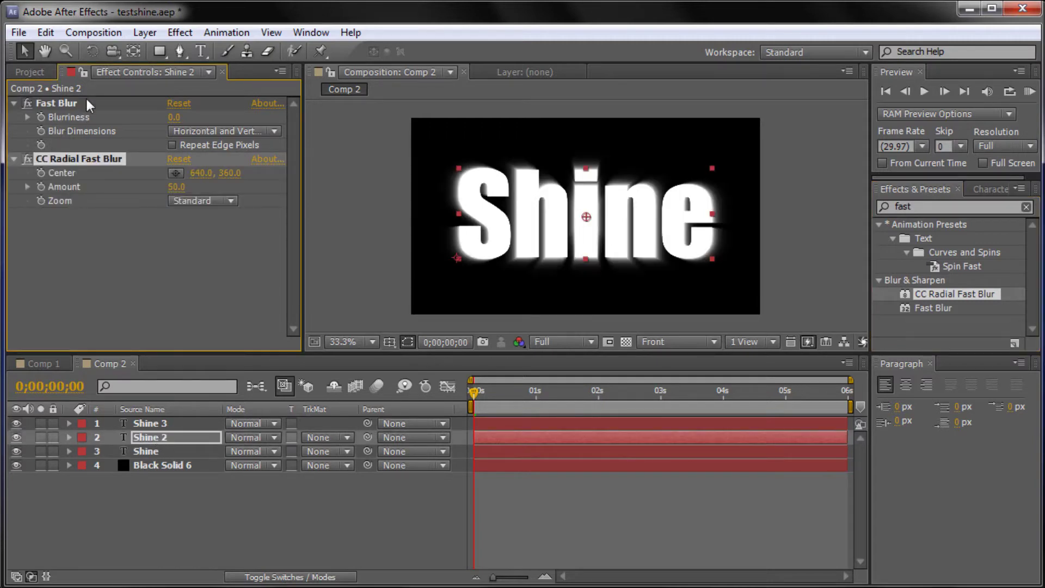
Step: Set the Fast Blur's Blurriness on the Shine 2 layer to 4.0
left_click(56, 103)
left_click(60, 162)
left_click(60, 103)
left_click(55, 155)
left_click(141, 260)
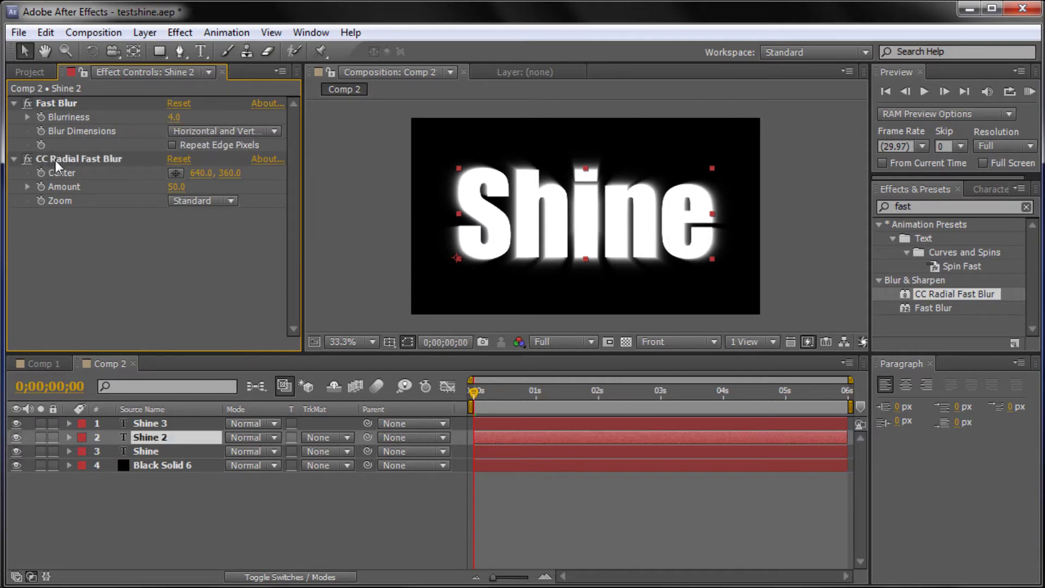
Step: Set Shine 2's CC Radial Fast Blur Amount to 70.0 and its Zoom to Brightest
left_click(103, 159)
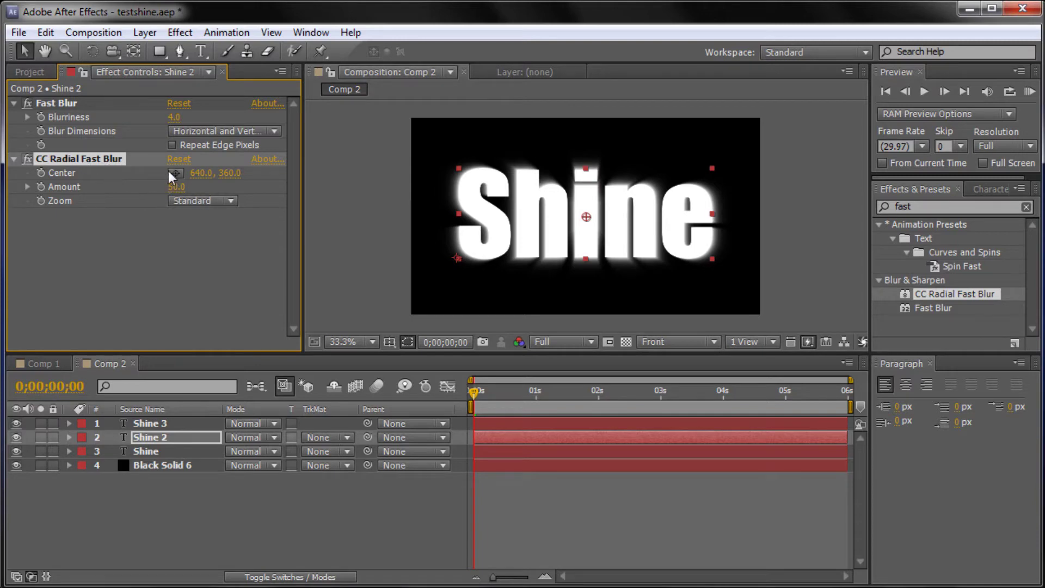
left_click(71, 209)
left_click(199, 200)
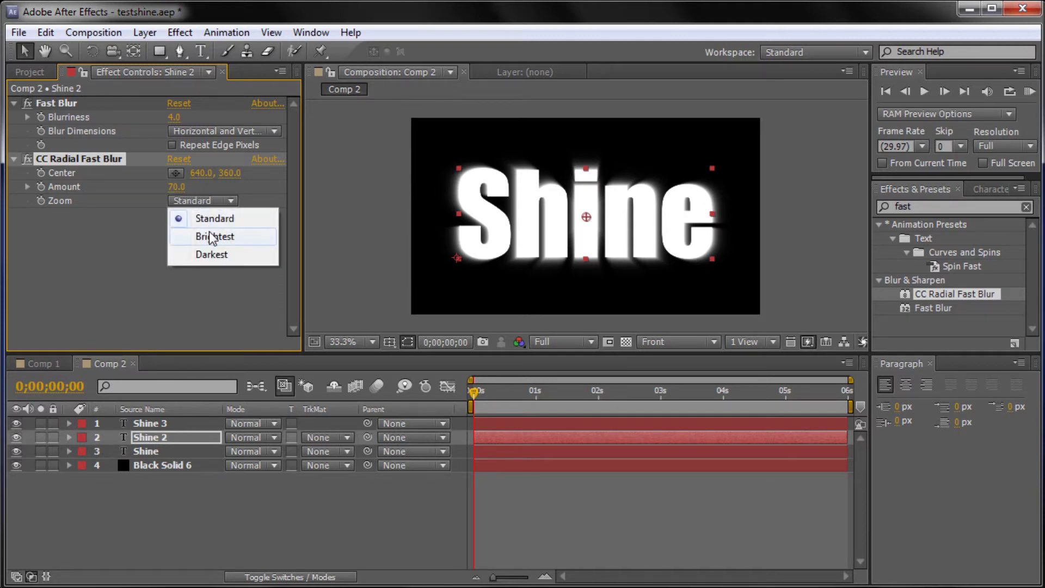
left_click(210, 234)
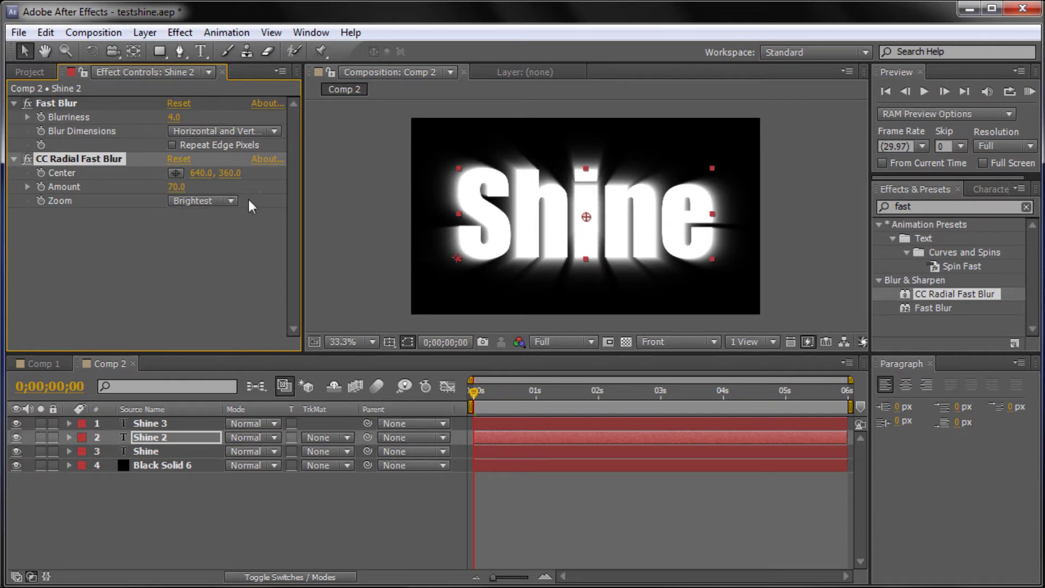
Step: Trim the Shine 3 layer to start at about 4 seconds and move the current time to 0;00;03;29
left_click(142, 426)
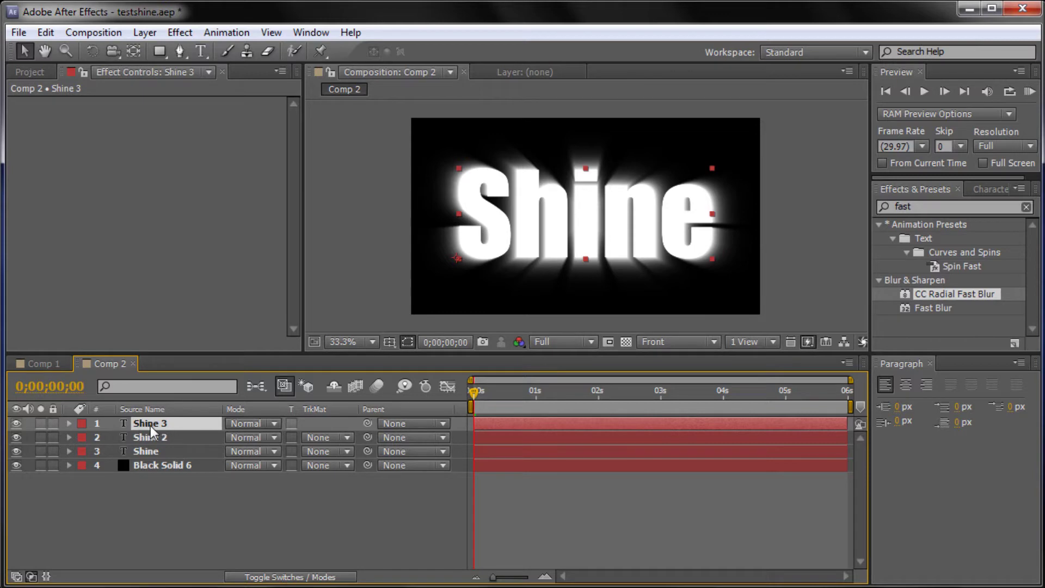
left_click_drag(475, 426, 517, 426)
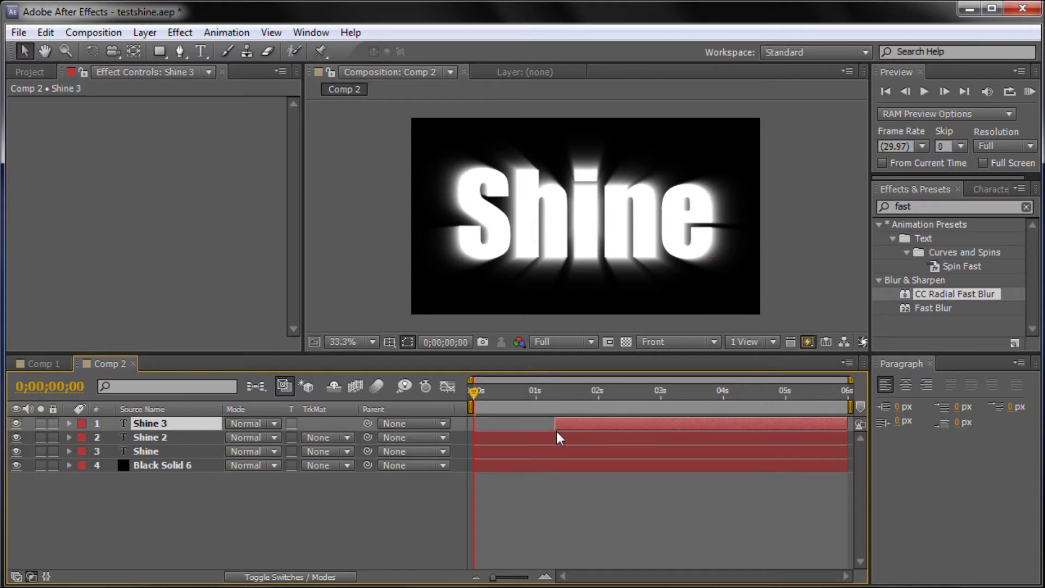
left_click_drag(556, 432, 490, 428)
left_click_drag(474, 426, 606, 426)
left_click_drag(723, 425, 725, 424)
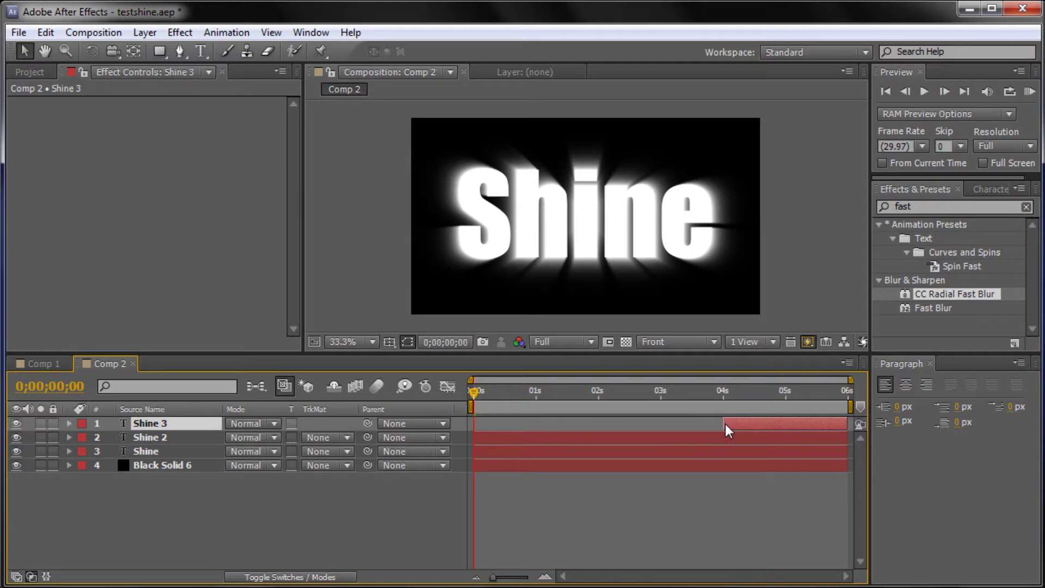
left_click_drag(472, 390, 721, 409)
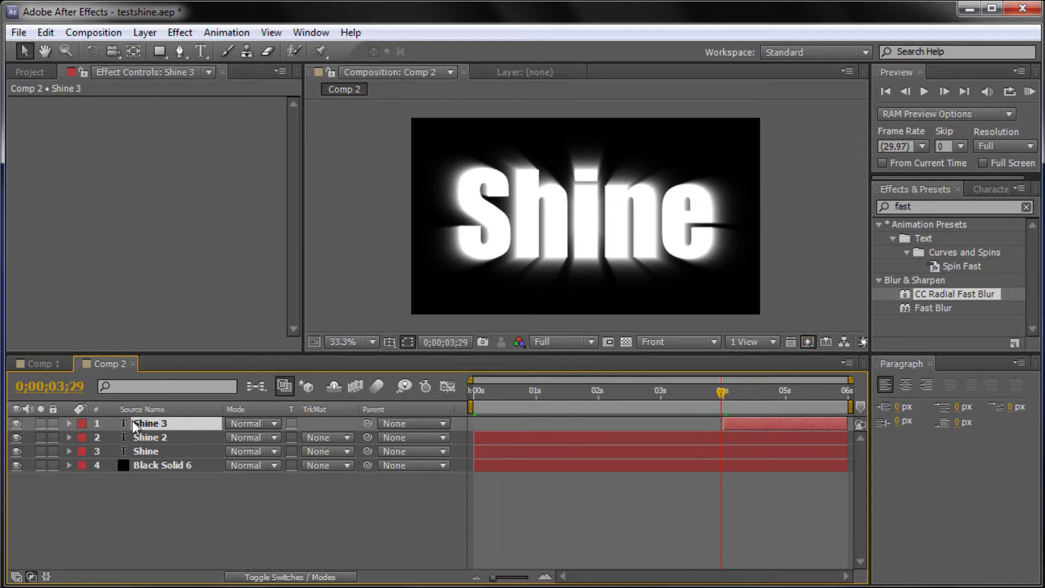
Step: Enable keyframing for the Center and Amount of Shine 2's CC Radial Fast Blur at 0;00;00;00
left_click(139, 439)
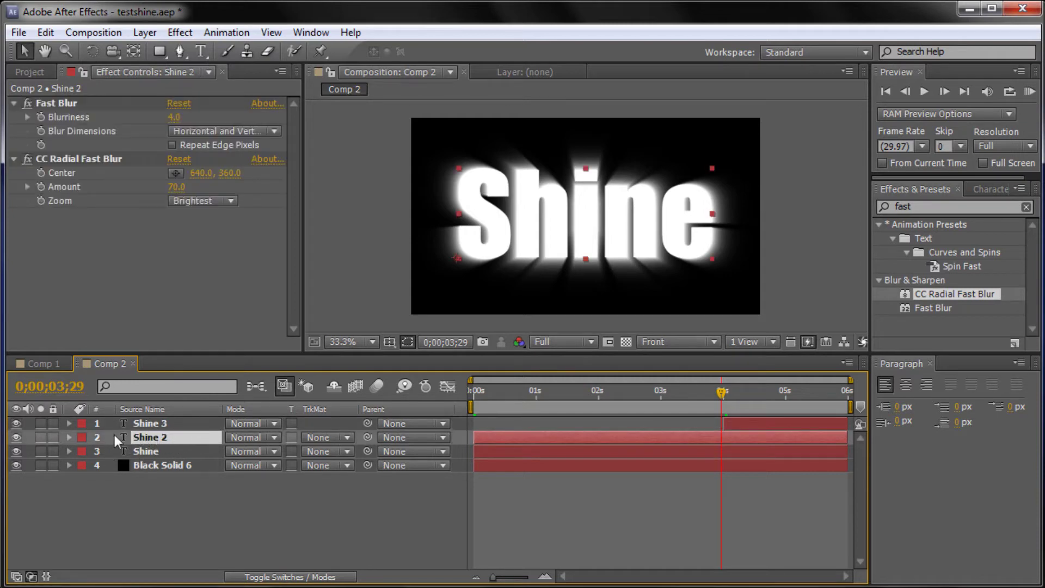
left_click(69, 437)
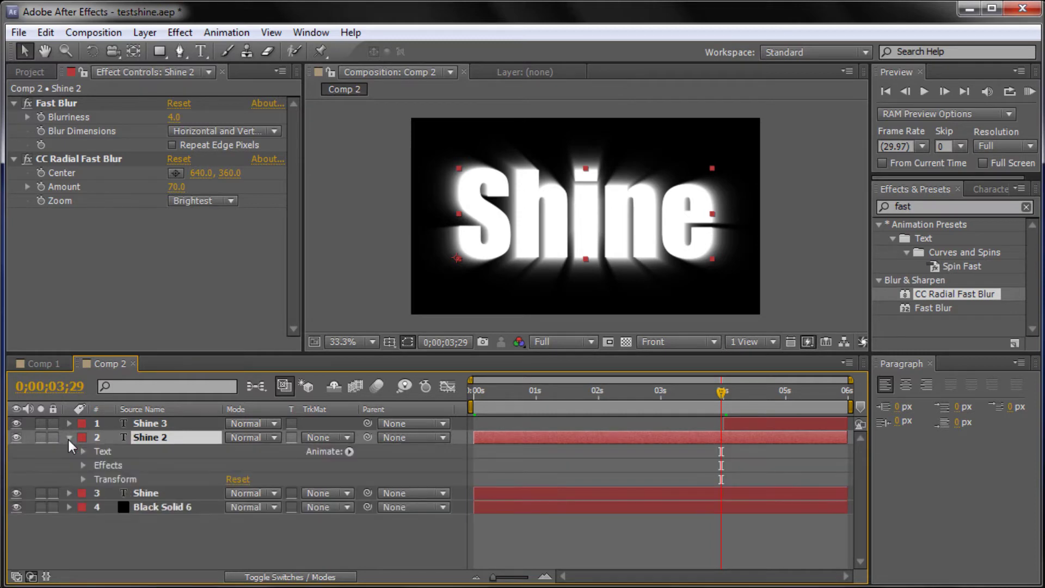
left_click(83, 465)
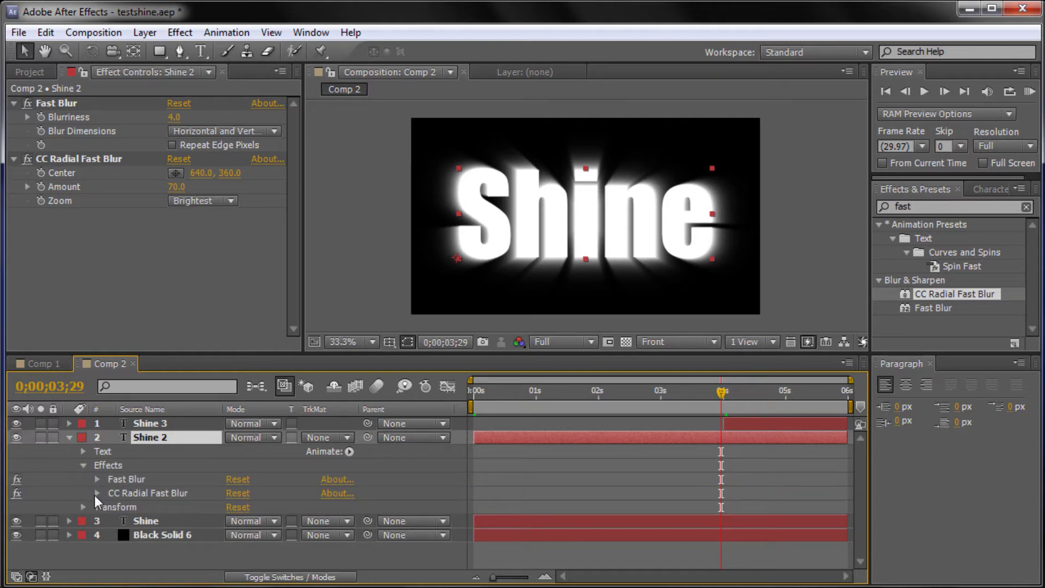
left_click(97, 493)
scroll(159, 477, "down", 1)
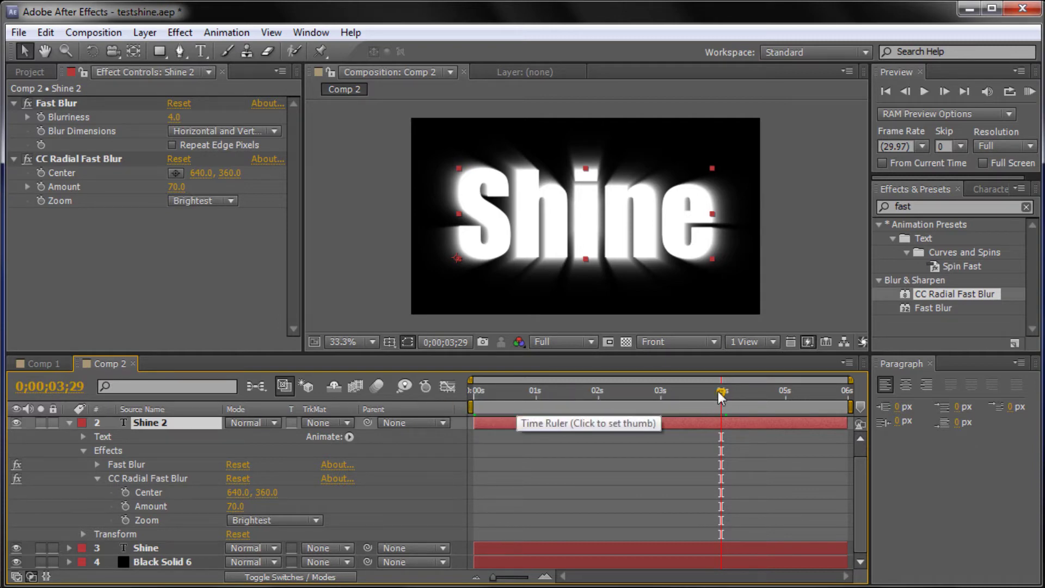
left_click_drag(719, 391, 401, 398)
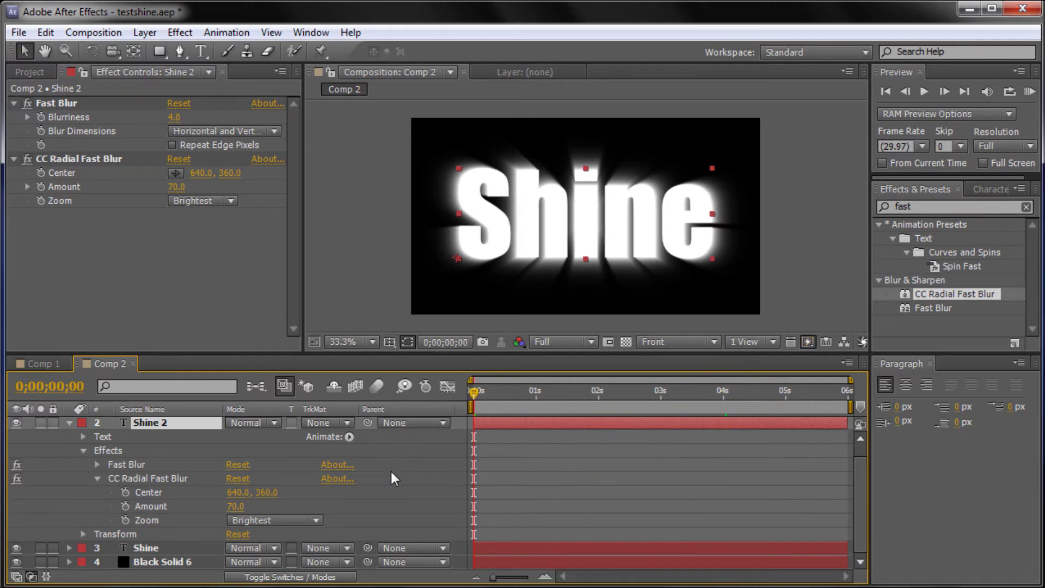
left_click(127, 494)
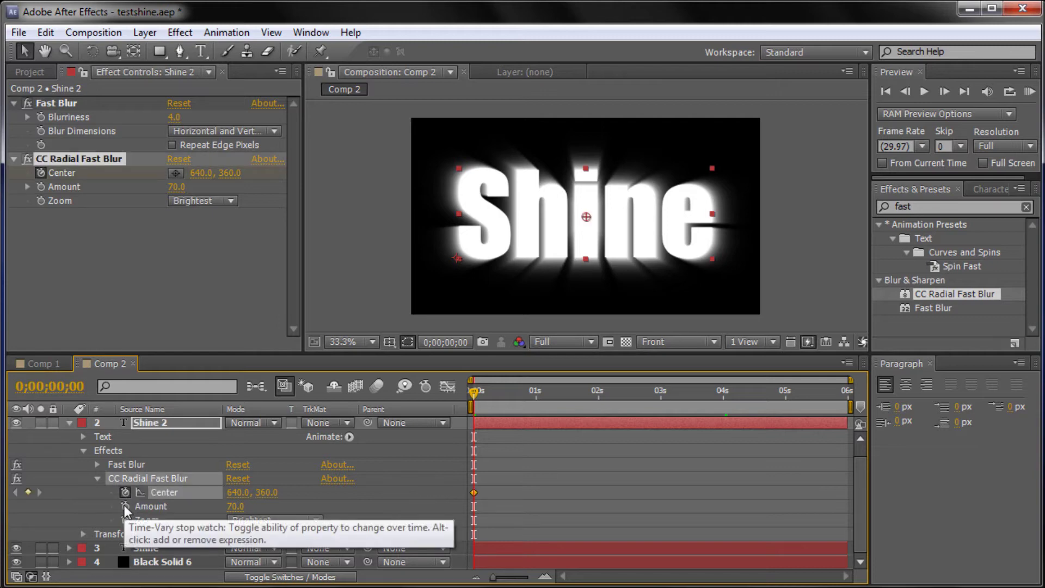
left_click(125, 506)
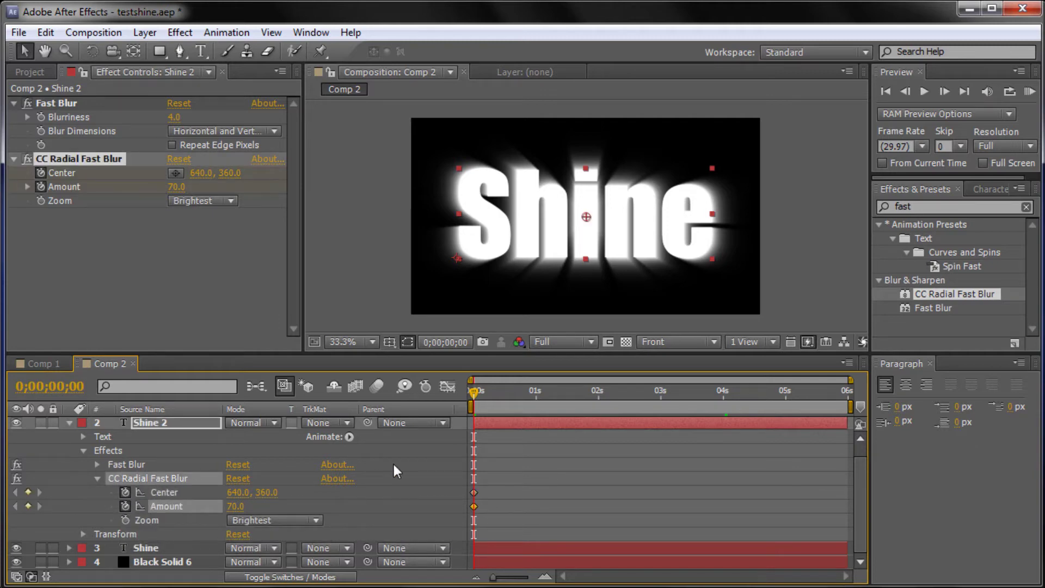
left_click_drag(469, 400, 496, 434)
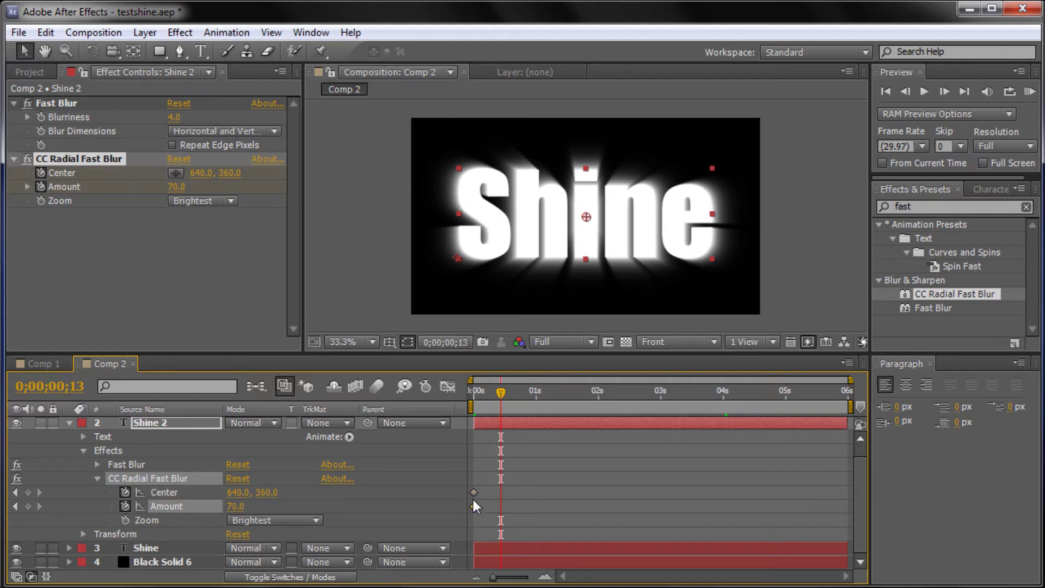
left_click_drag(499, 392, 461, 403)
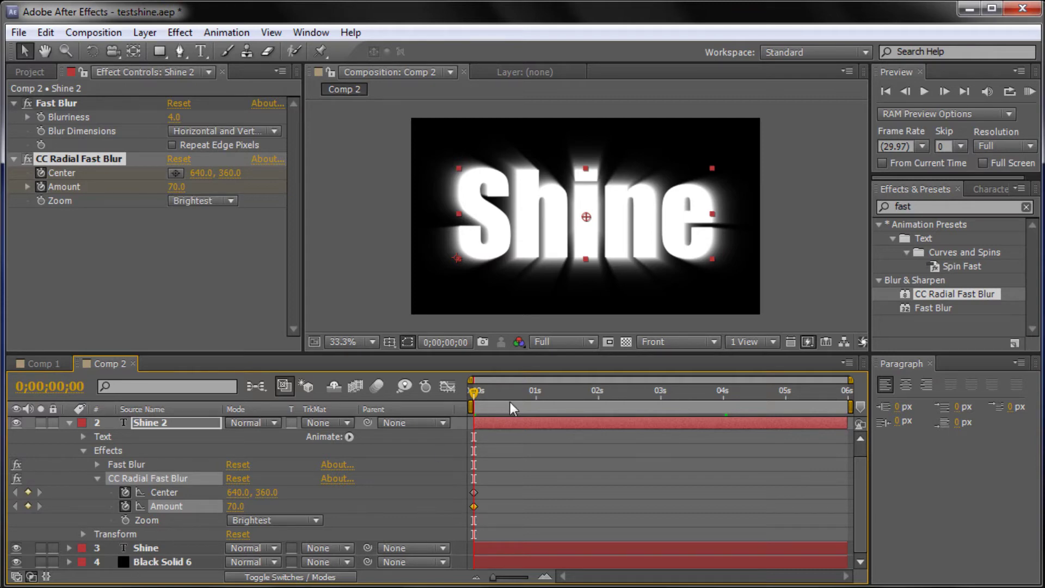
left_click_drag(472, 391, 537, 400)
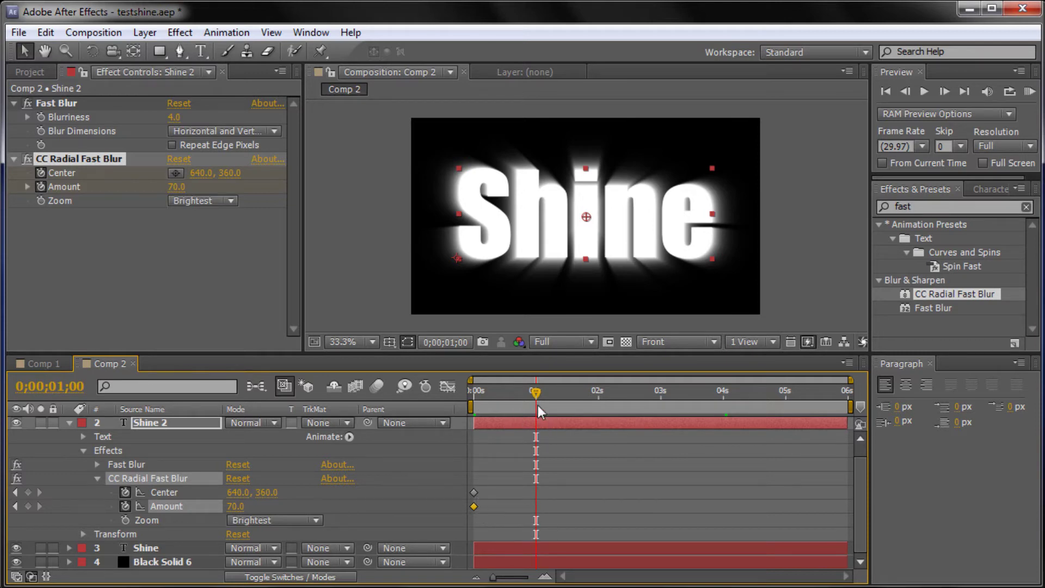
left_click_drag(521, 395, 470, 403)
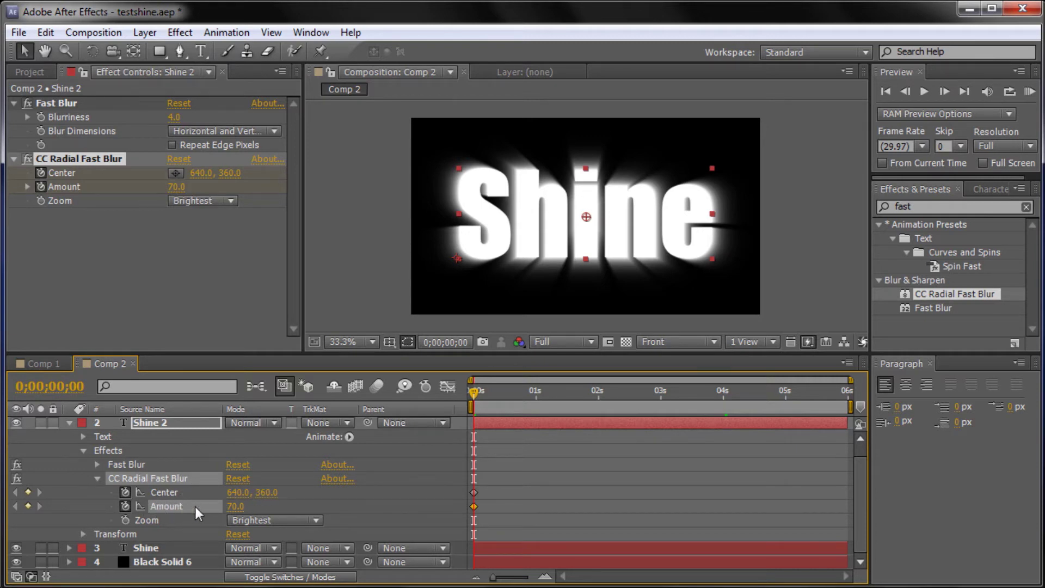
Step: Place the CC Radial Fast Blur's Center beside the letter S at about 75, 357 for the keyframe at 0;00;00;00
left_click(473, 493)
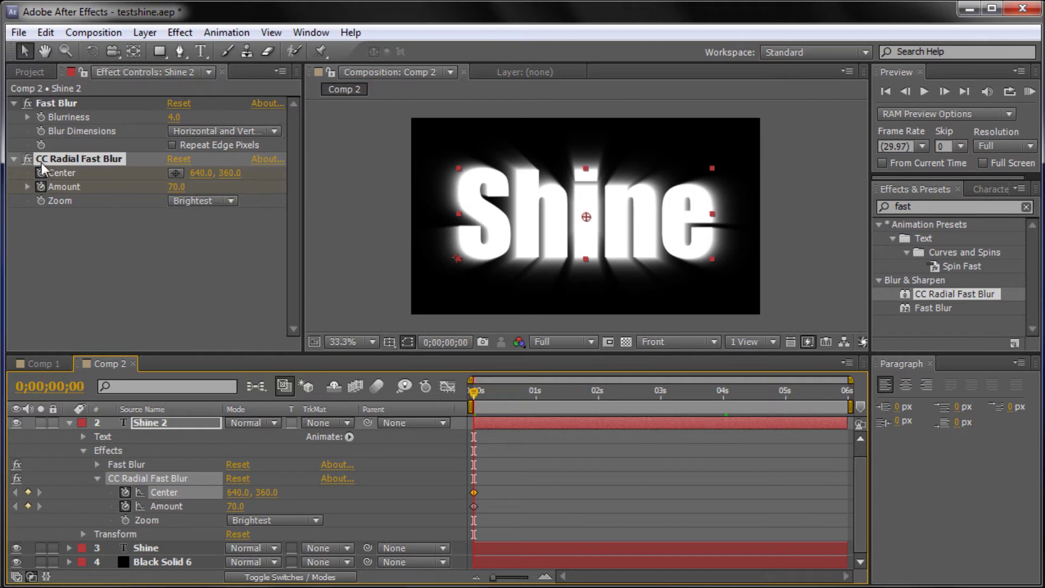
left_click(76, 175)
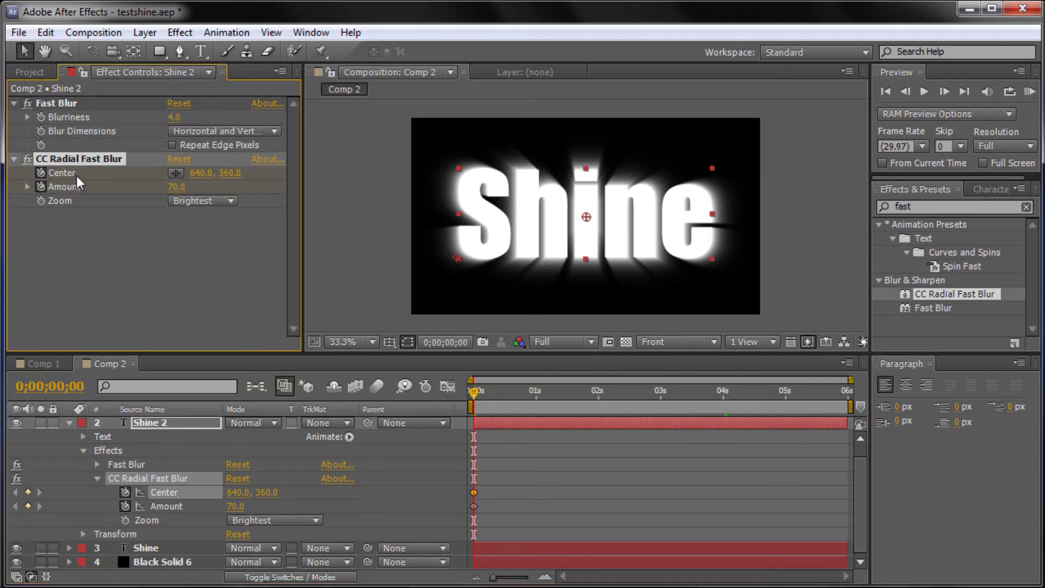
left_click(174, 173)
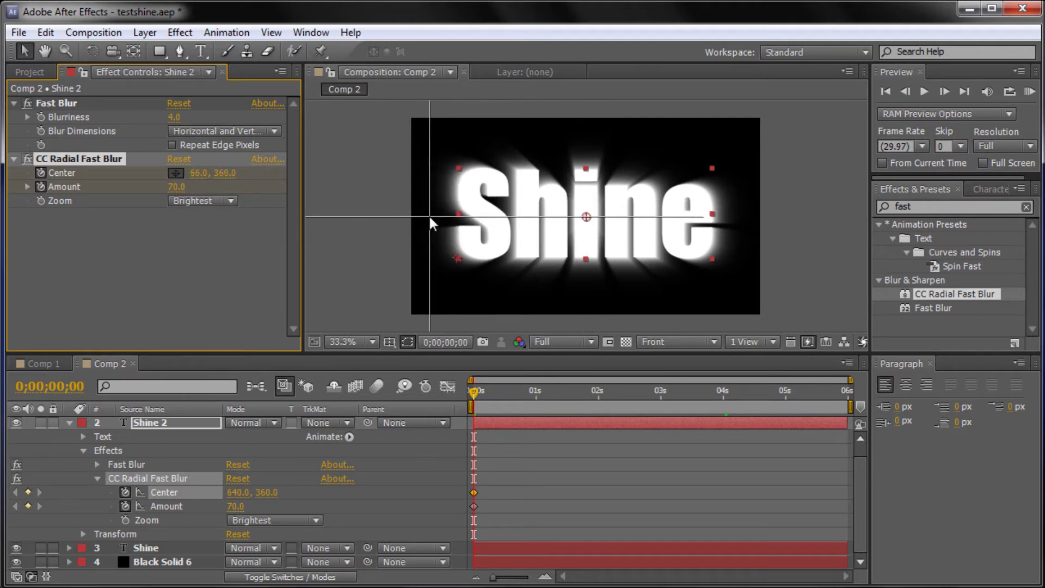
left_click_drag(430, 216, 432, 216)
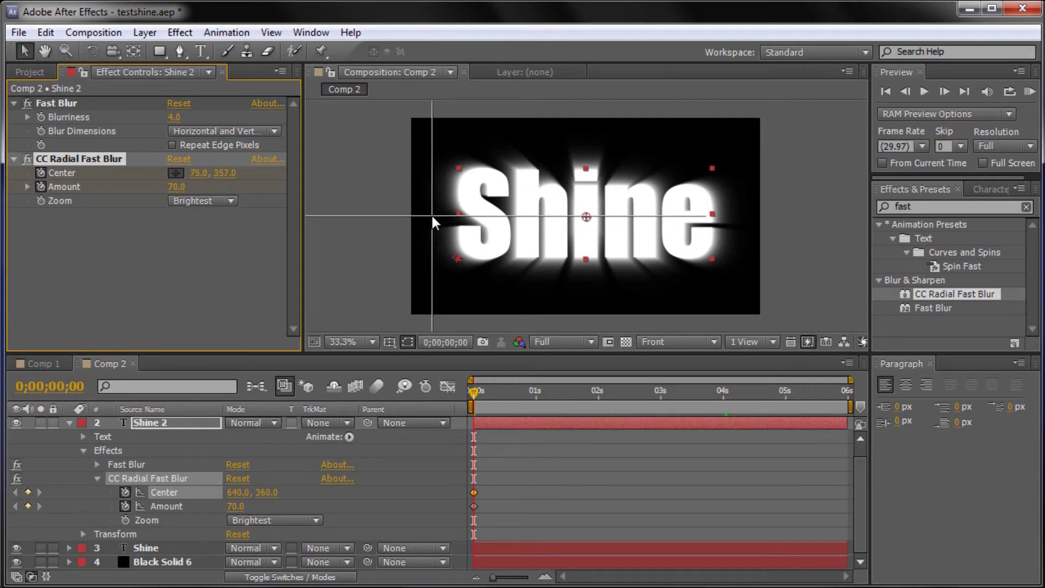
left_click_drag(432, 217, 432, 217)
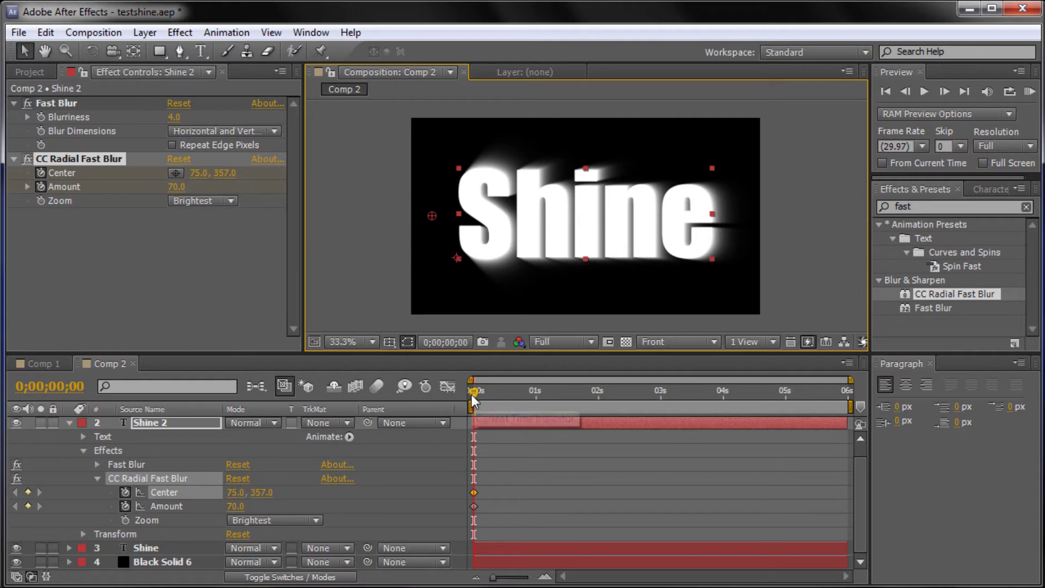
Step: At 0;00;01;00, keyframe the CC Radial Fast Blur's Center in the middle of the text at about 642, 360 and its Amount at 85
left_click_drag(471, 392, 534, 397)
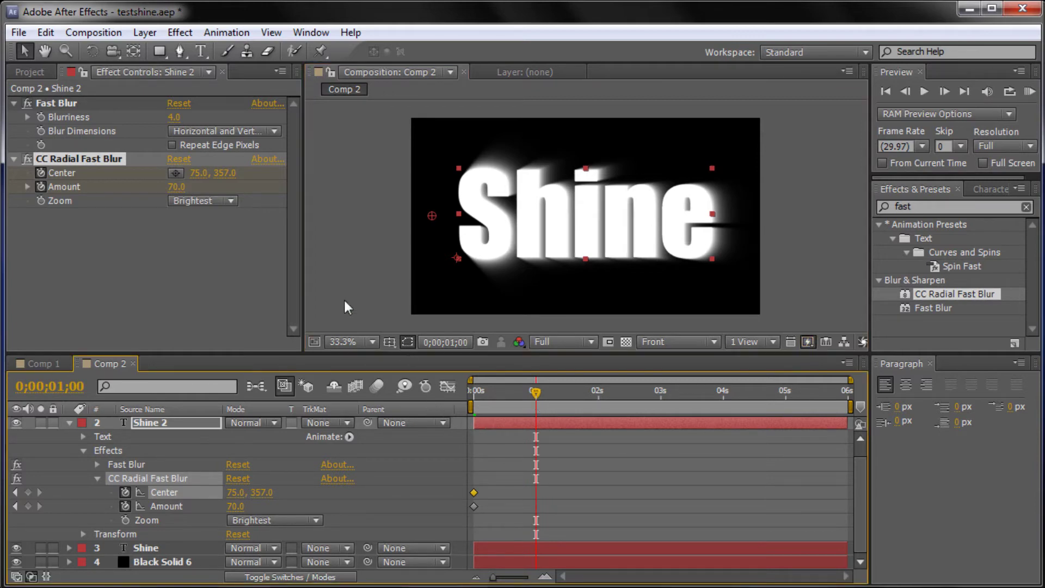
left_click(175, 172)
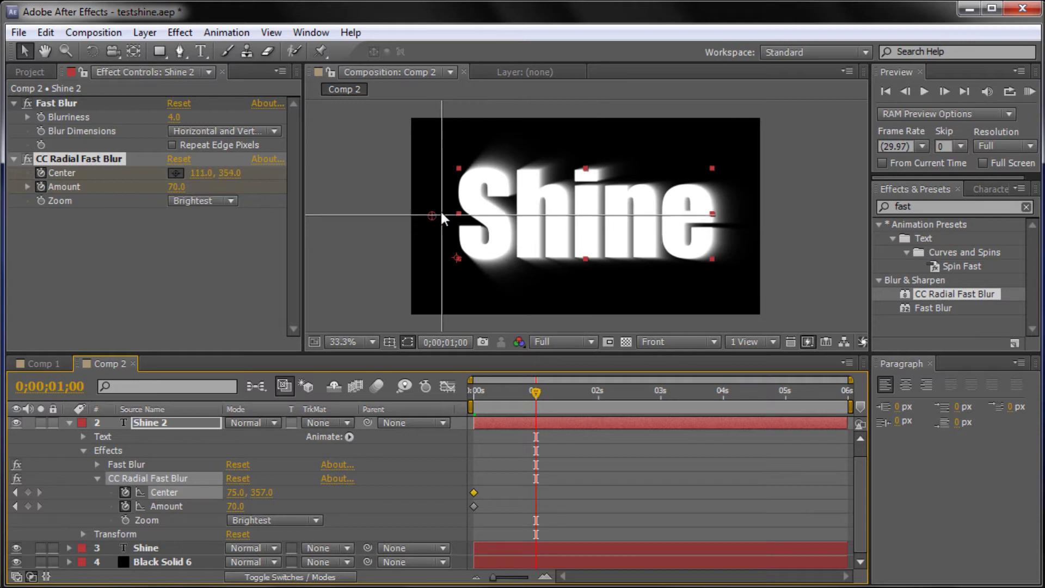
left_click(586, 217)
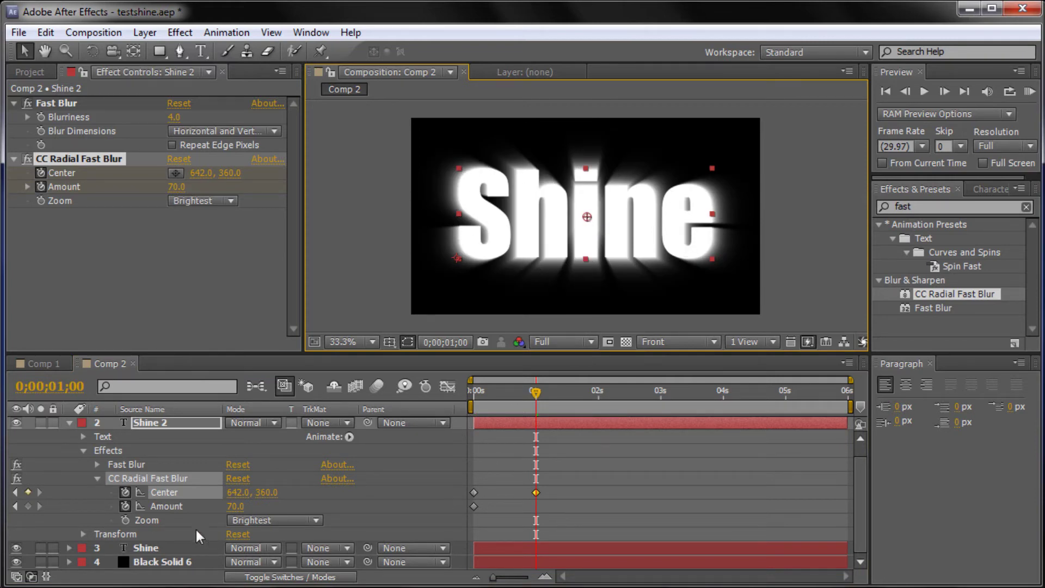
left_click(238, 506)
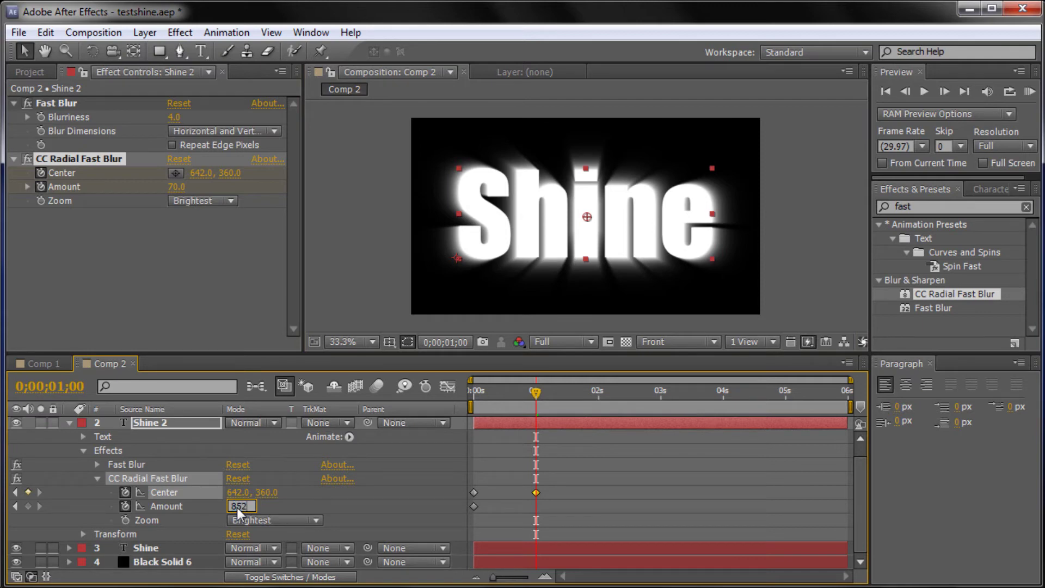
key("Return")
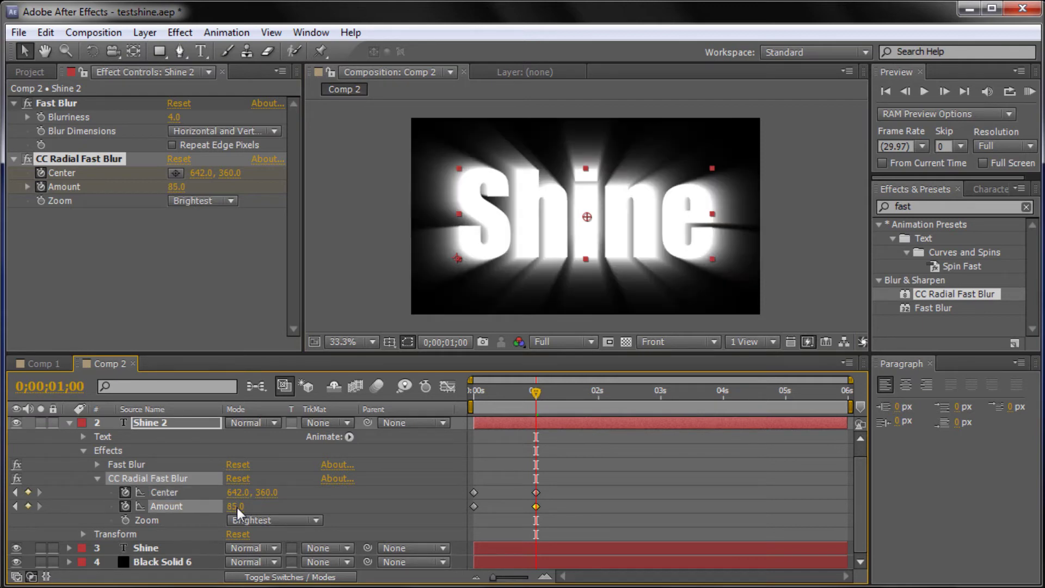
left_click_drag(539, 391, 503, 391)
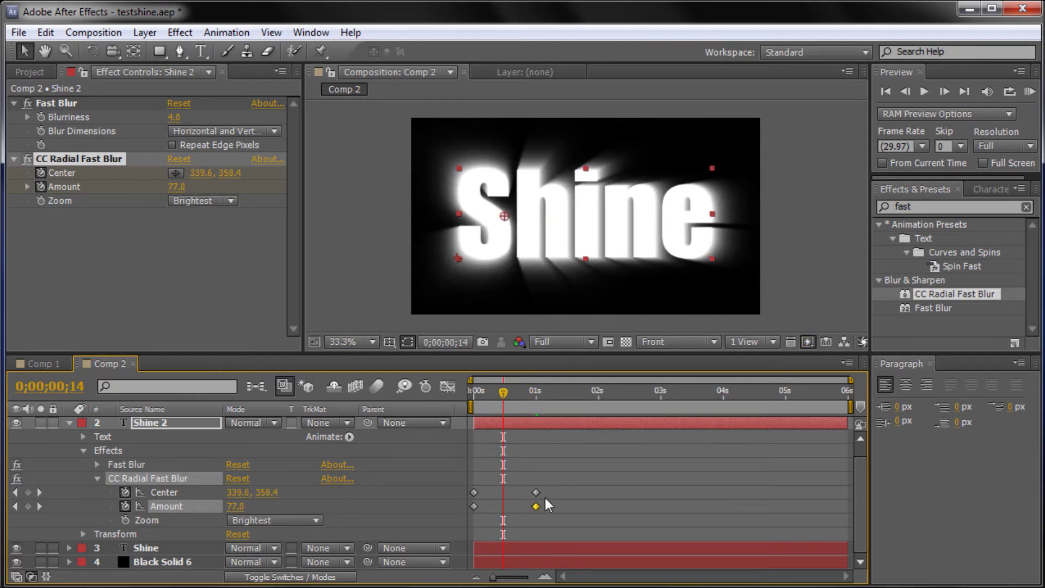
Step: At 0;00;02;00, keyframe the CC Radial Fast Blur's Center beyond the letter e at about 1203, 360 and its Amount at 70
left_click(536, 493)
left_click(536, 506)
left_click_drag(498, 393, 531, 441)
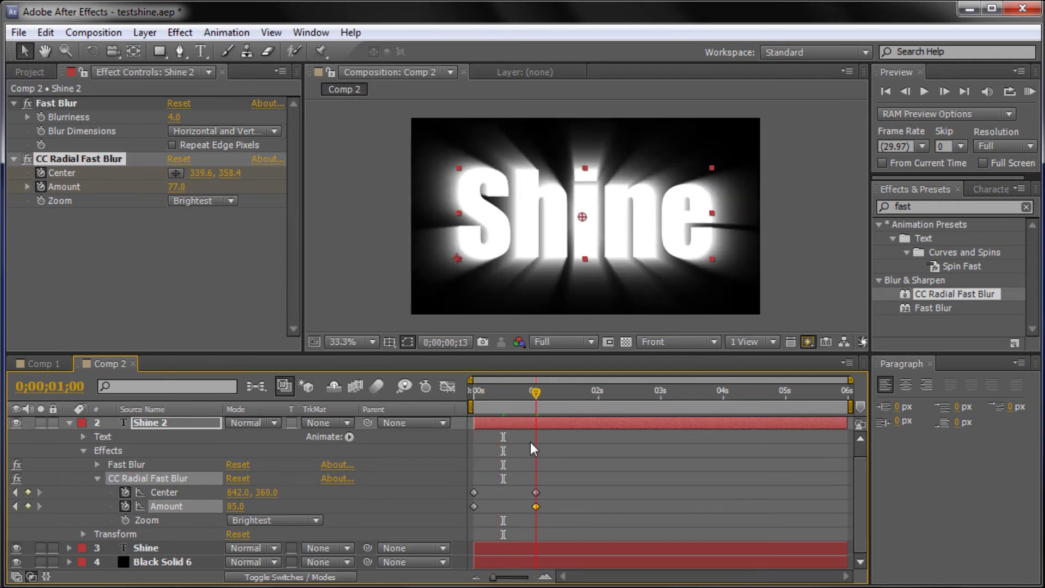
left_click_drag(535, 388, 598, 392)
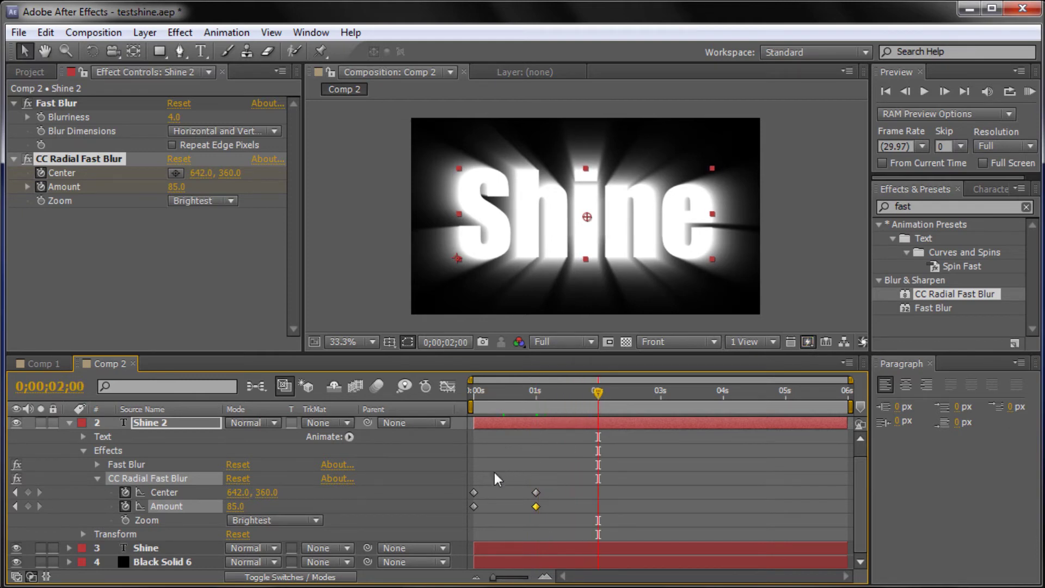
left_click(176, 172)
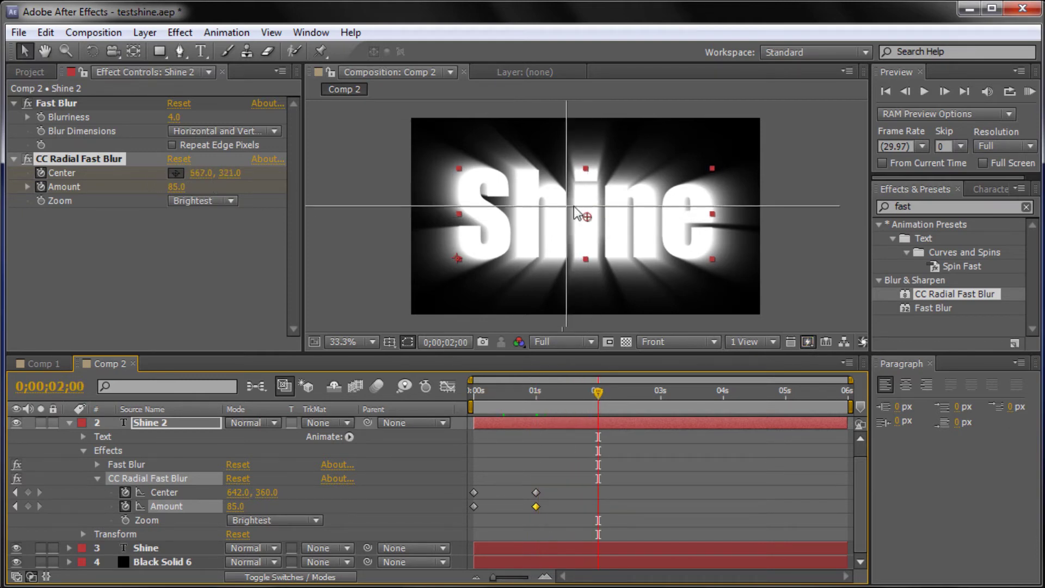
left_click(739, 217)
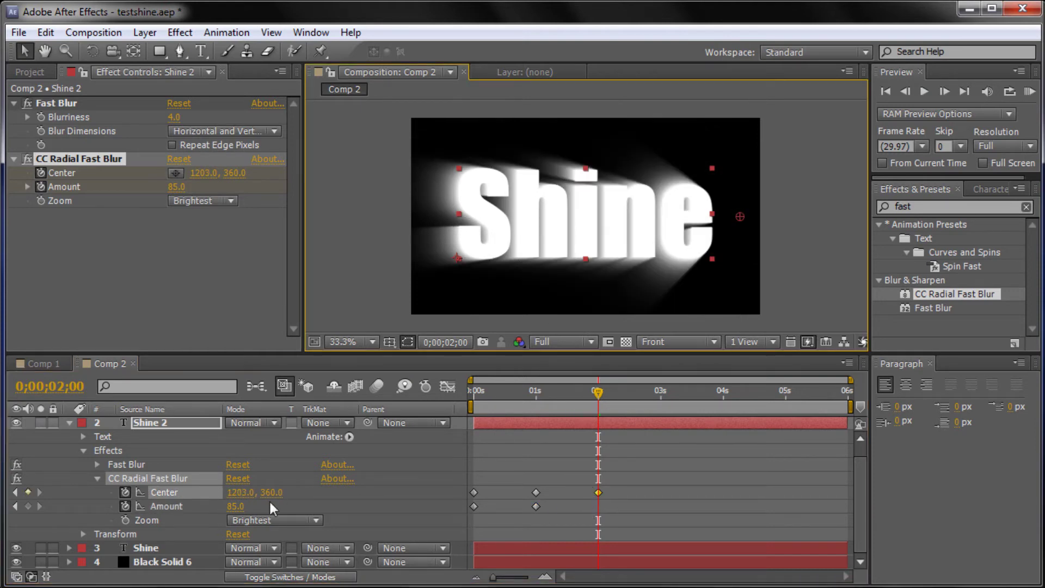
left_click(233, 506)
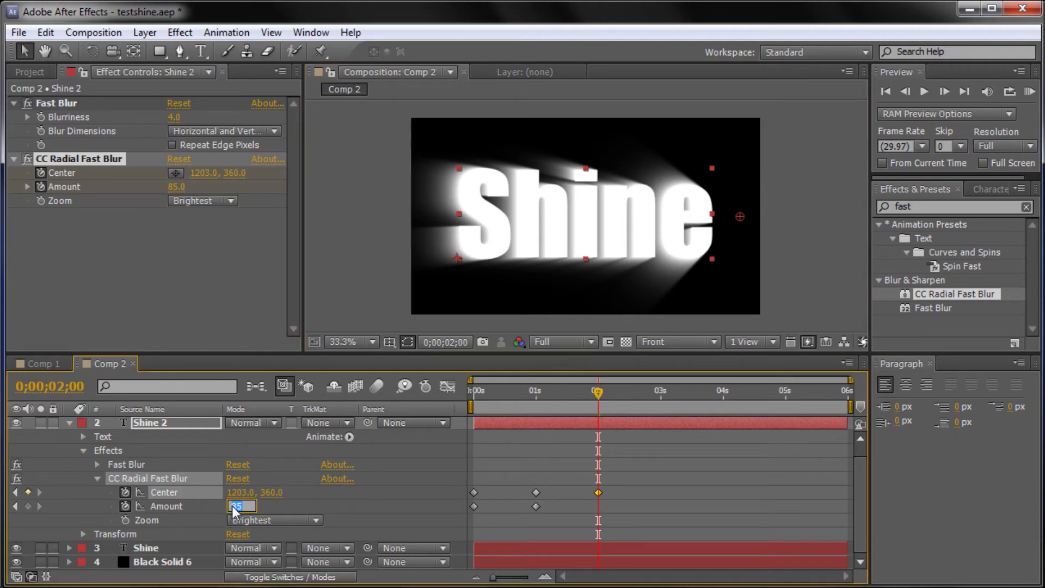
key("Return")
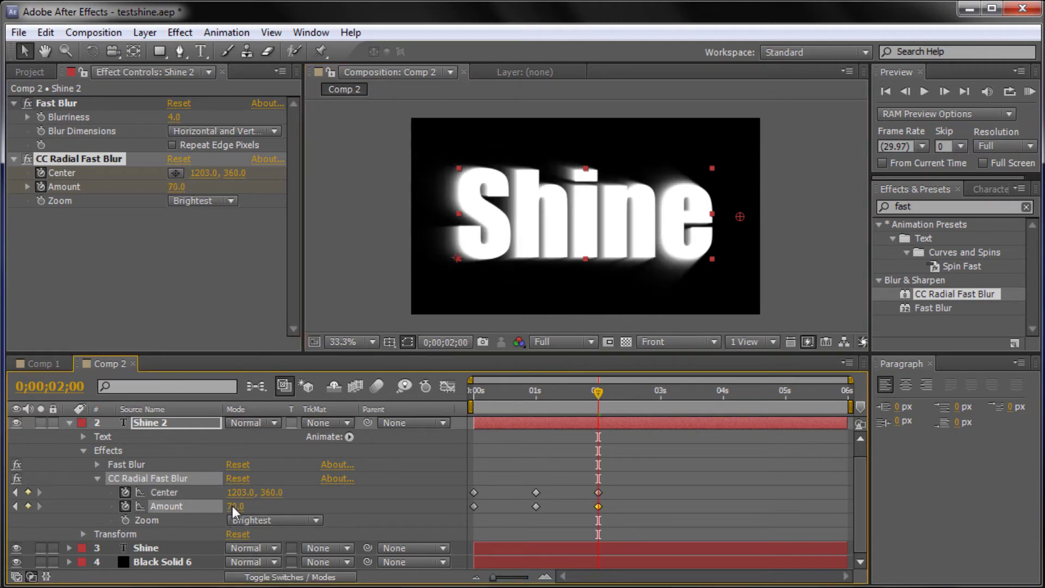
Step: At 0;00;03;00, keyframe the CC Radial Fast Blur's Center back in the middle of the text at about 630, 363 and its Amount at 95
left_click_drag(603, 392, 663, 394)
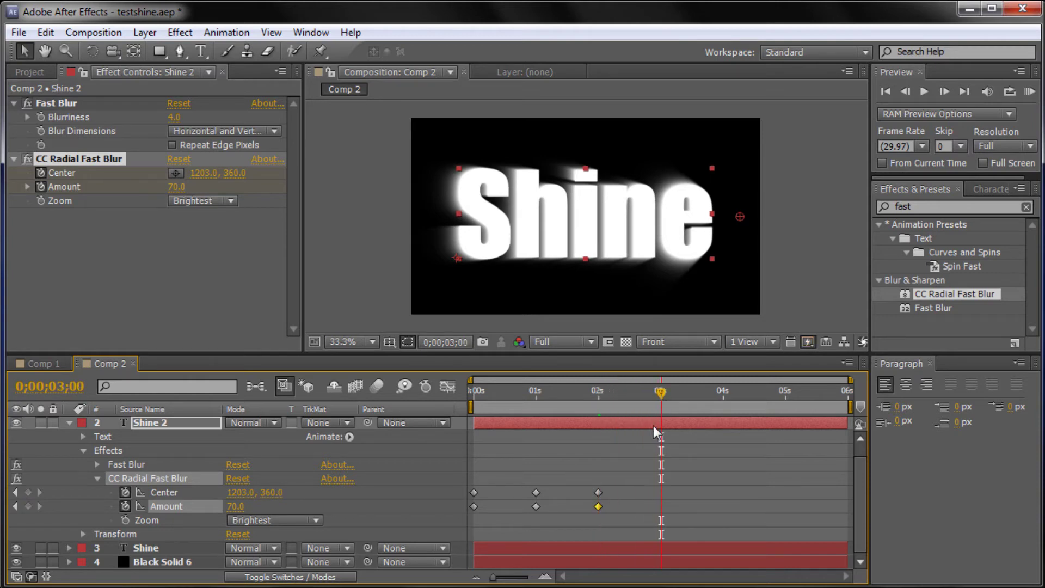
left_click(183, 172)
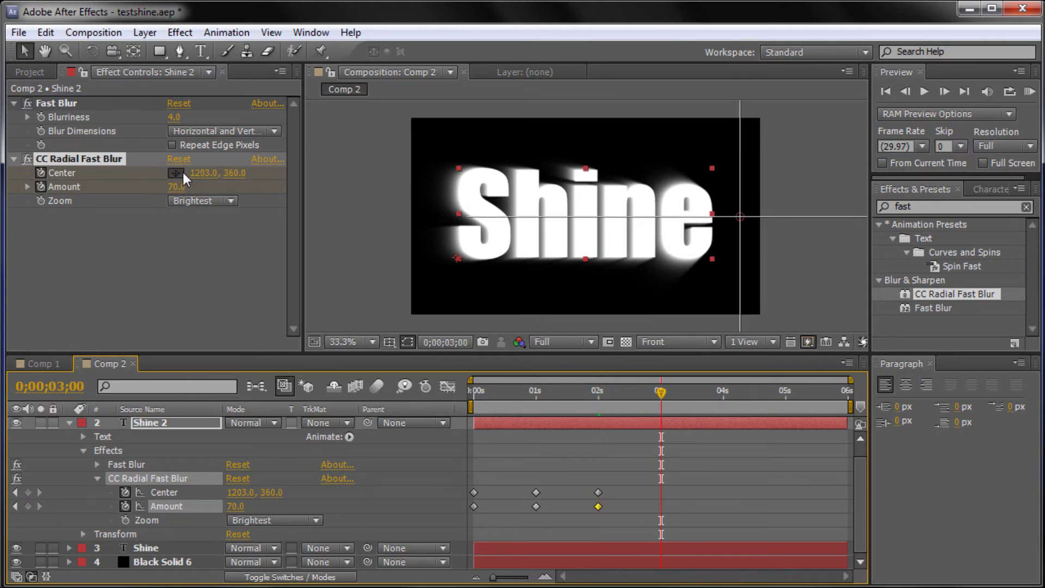
left_click(583, 217)
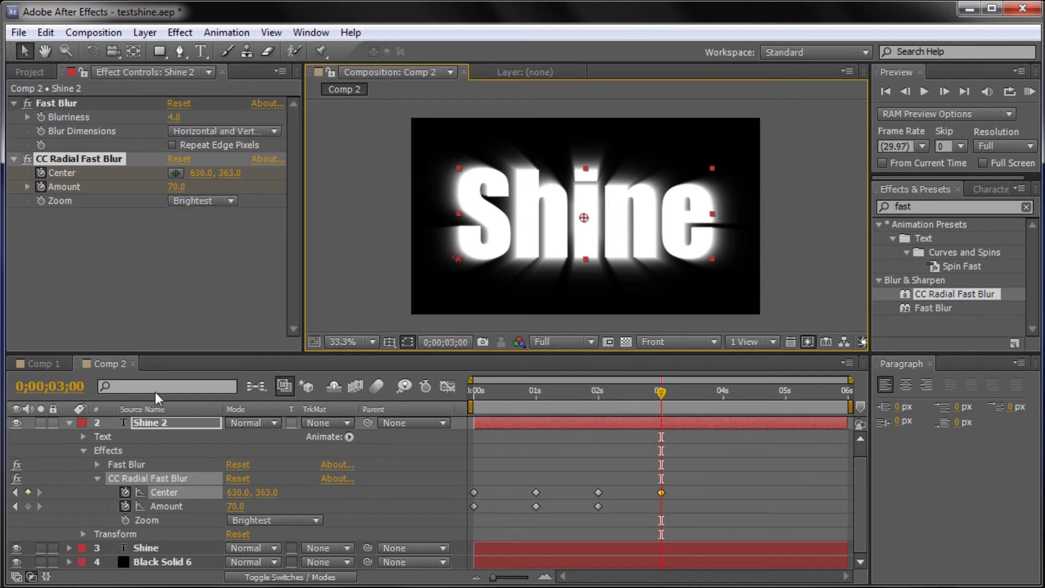
left_click_drag(645, 393, 661, 428)
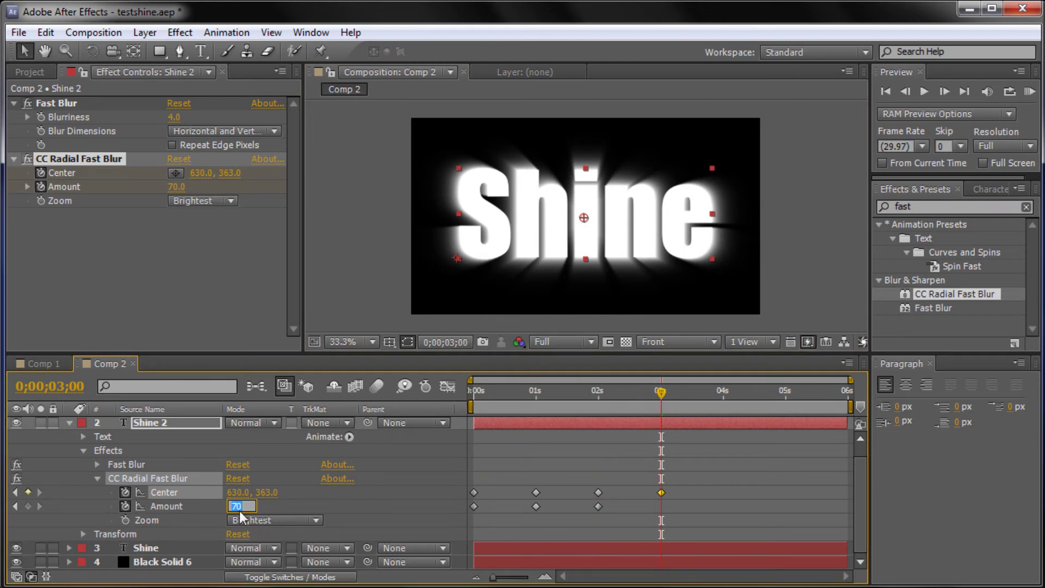
key("Return")
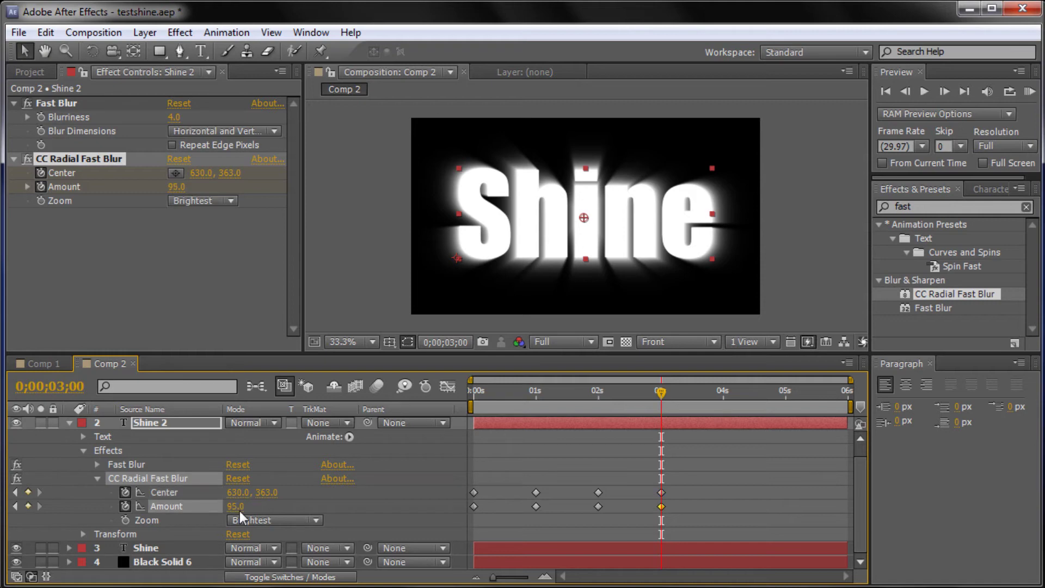
Step: At 0;00;04;00, keyframe the CC Radial Fast Blur's Amount at 0
left_click_drag(661, 391, 724, 461)
left_click_drag(723, 399, 722, 394)
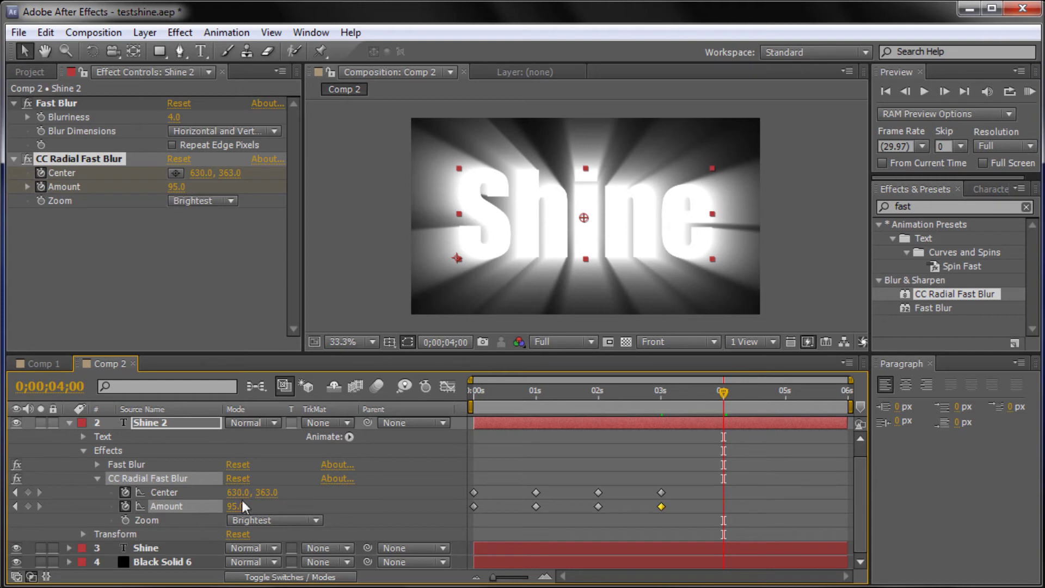
left_click_drag(243, 504, 79, 510)
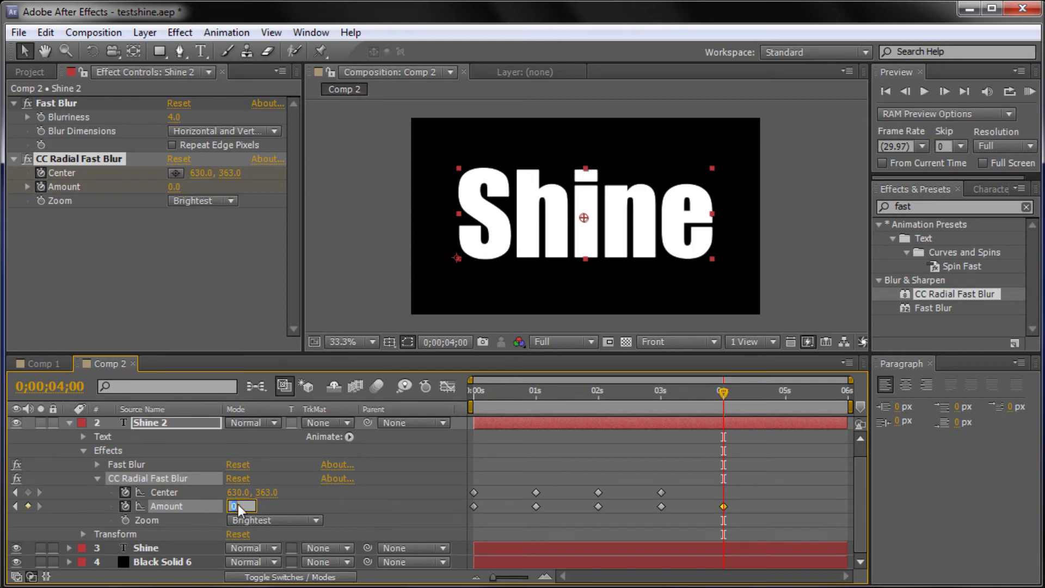
type("14")
key("Return")
key("ctrl+z")
Step: Apply Easy Ease to the Amount keyframes at 3 and 4 seconds and to the Center keyframe at 3 seconds
left_click_drag(722, 388, 709, 429)
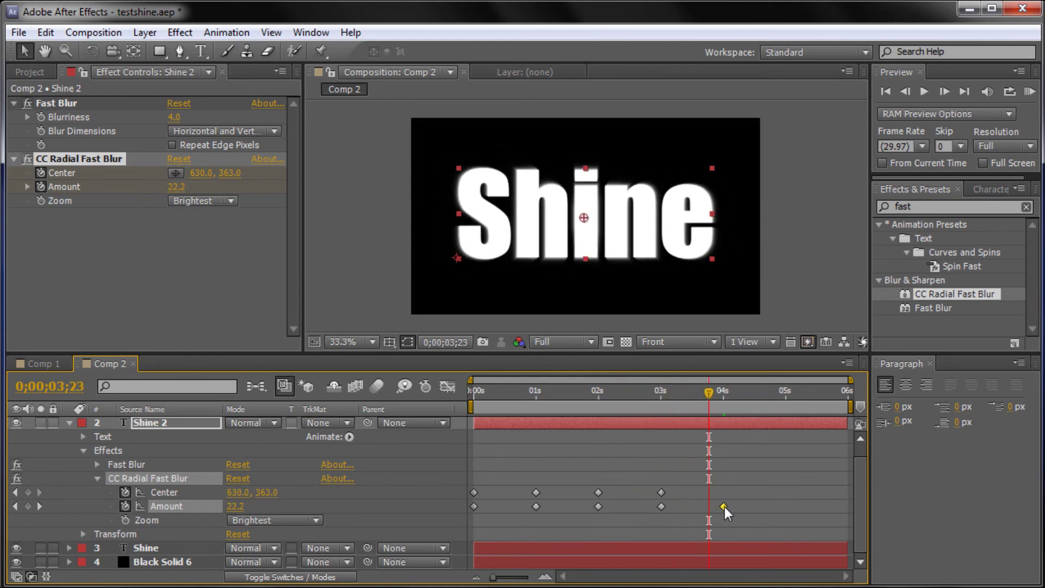
mouse_move(724, 507)
key("F9")
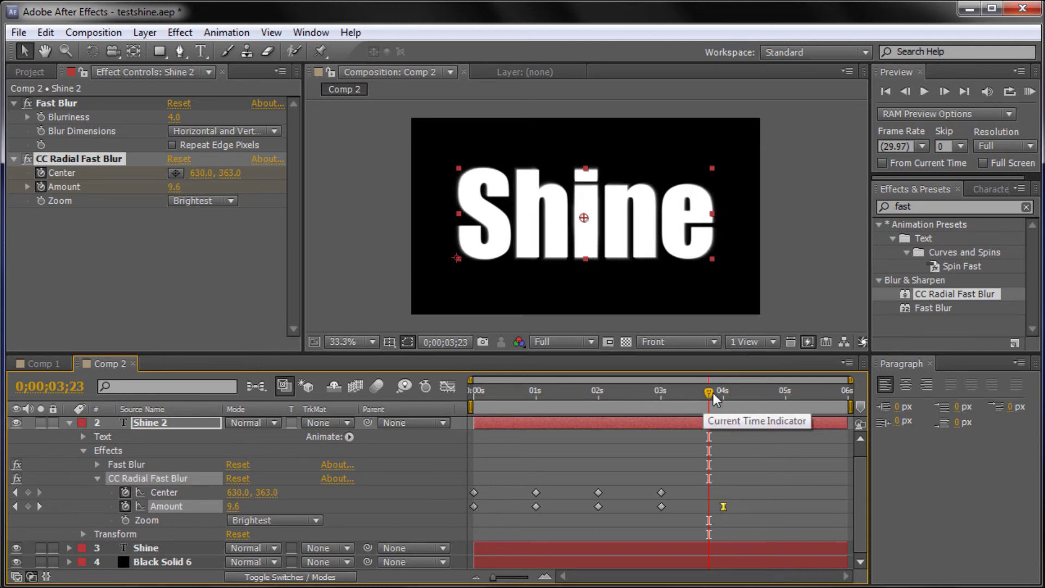
left_click_drag(715, 393, 720, 393)
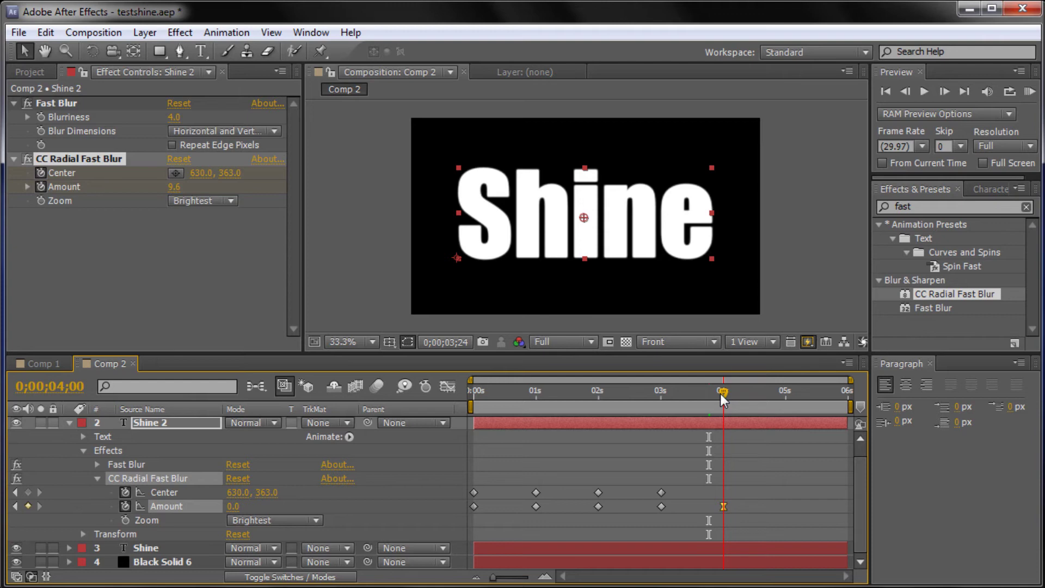
left_click_drag(720, 394, 661, 391)
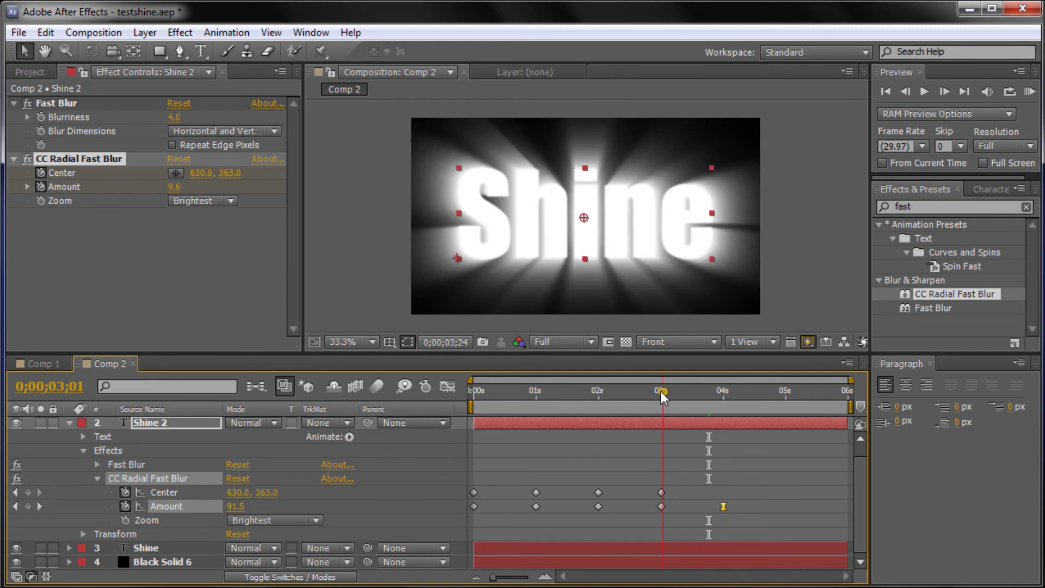
left_click_drag(660, 390, 720, 396)
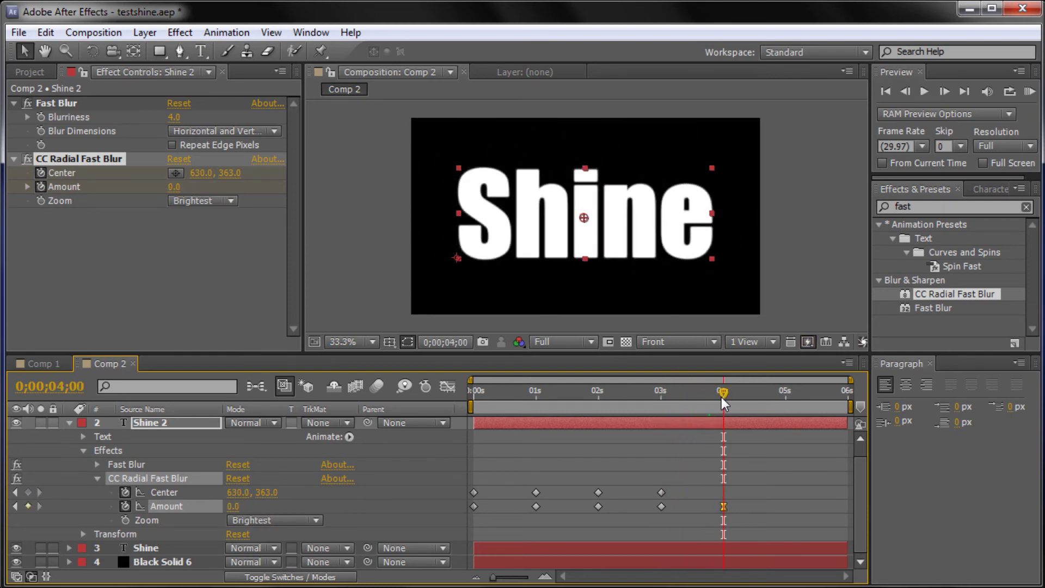
left_click(661, 492)
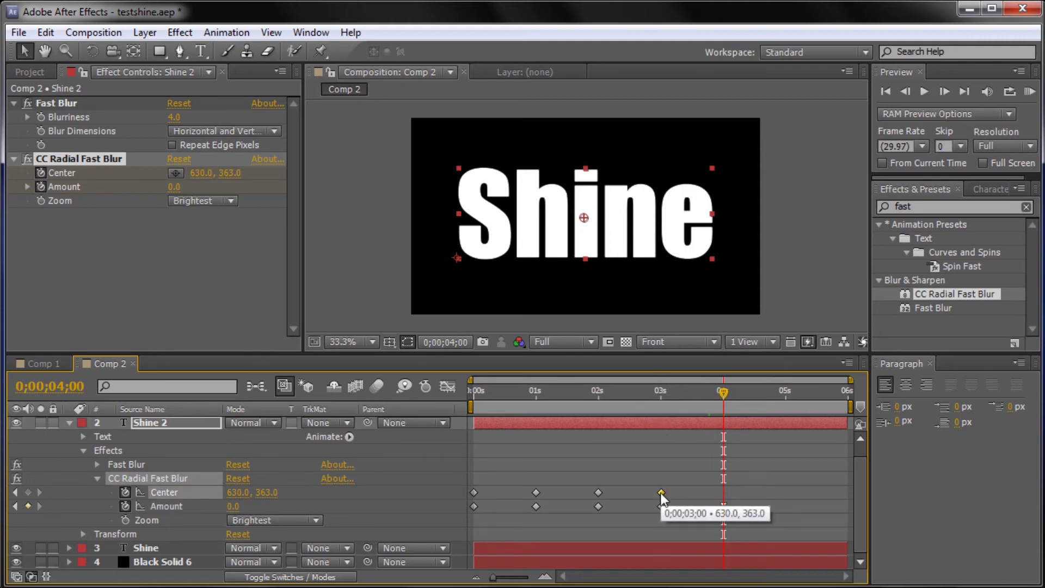
left_click(661, 506)
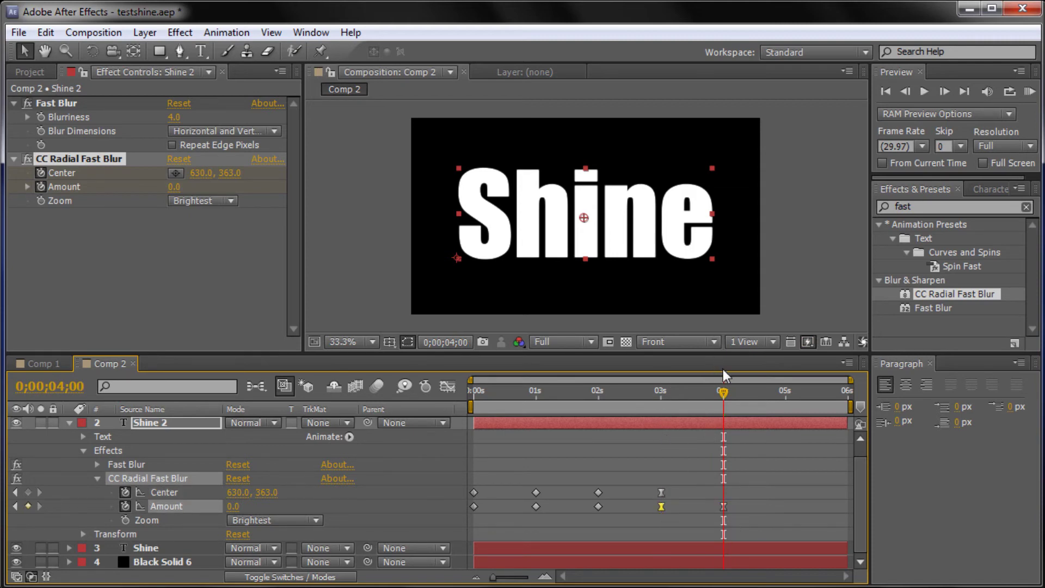
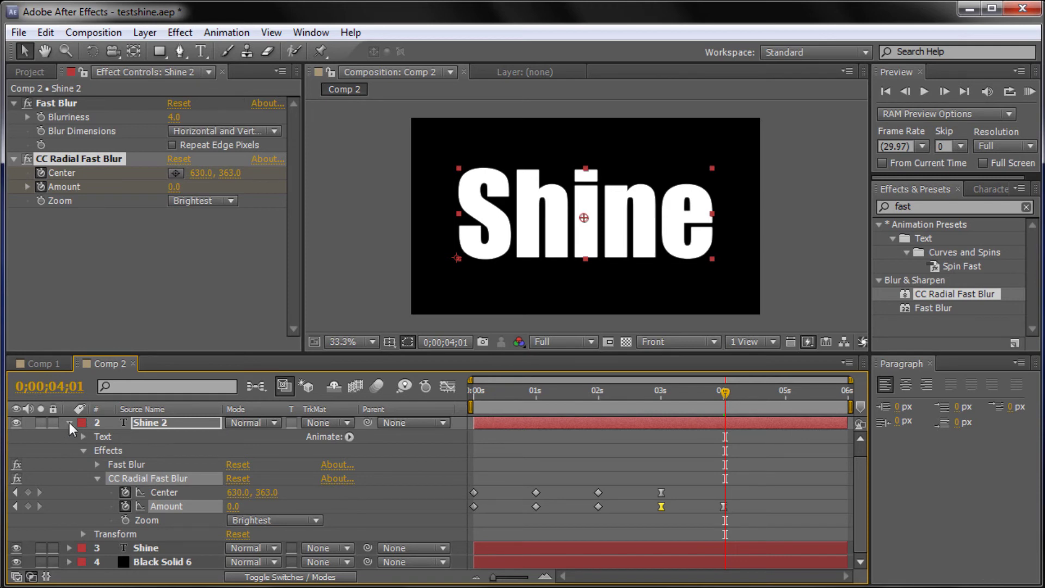
Step: Create a black 1280 x 720 solid and place it directly below the Shine 3 layer
left_click(70, 422)
key("ctrl+shift+d")
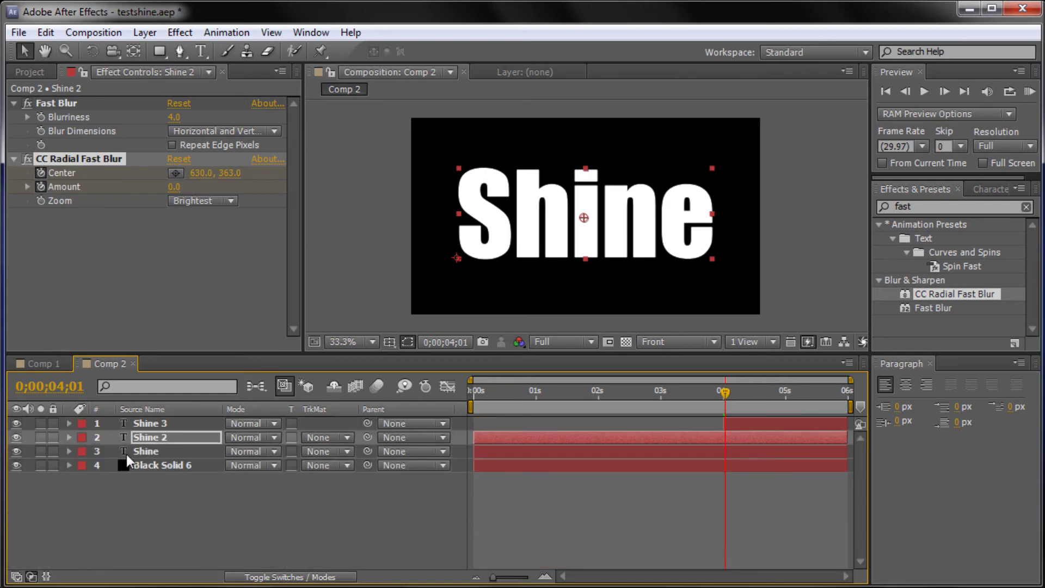
key("Return")
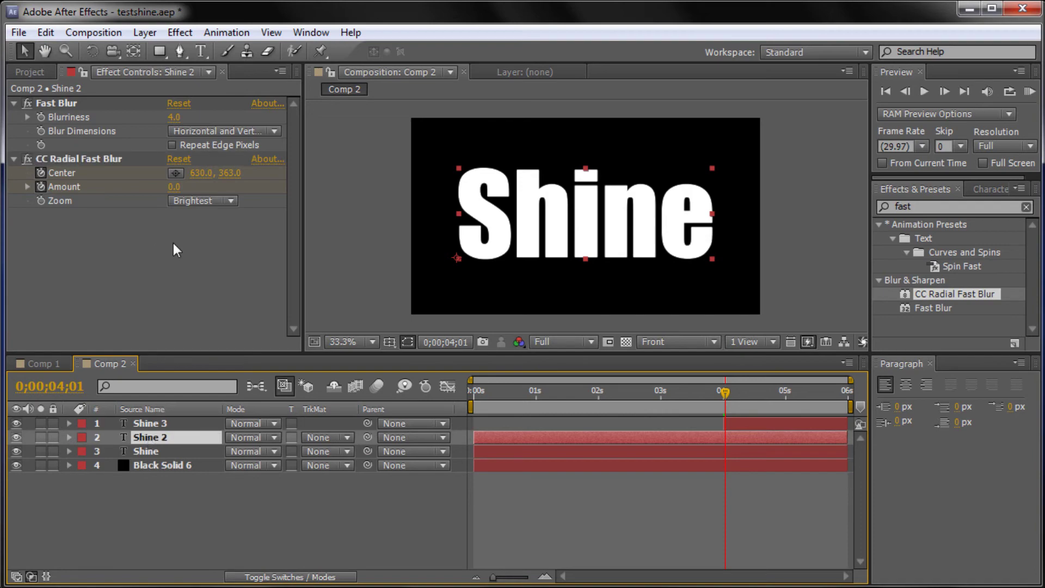
left_click(153, 38)
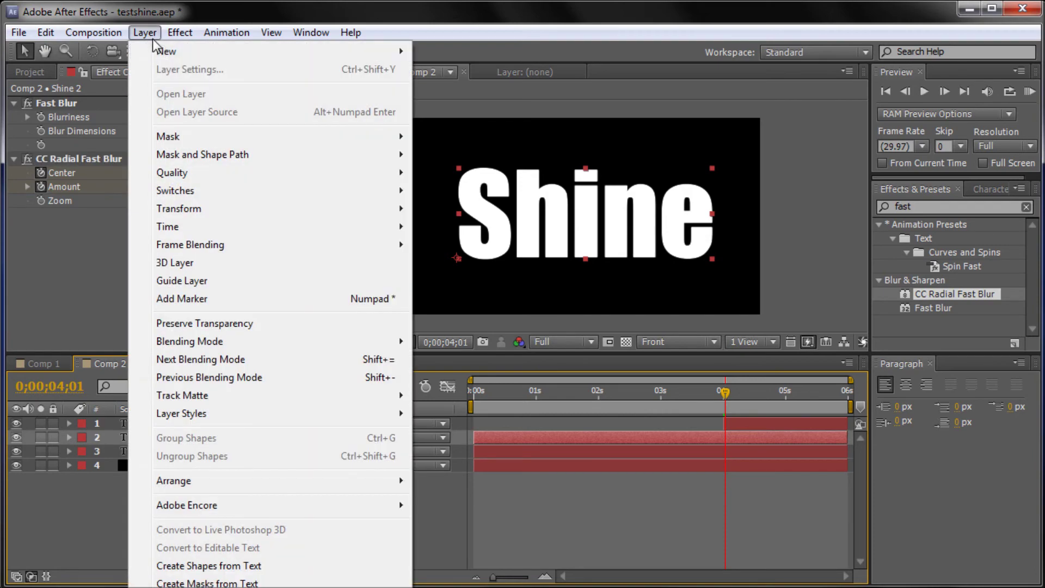
mouse_move(164, 51)
left_click(445, 70)
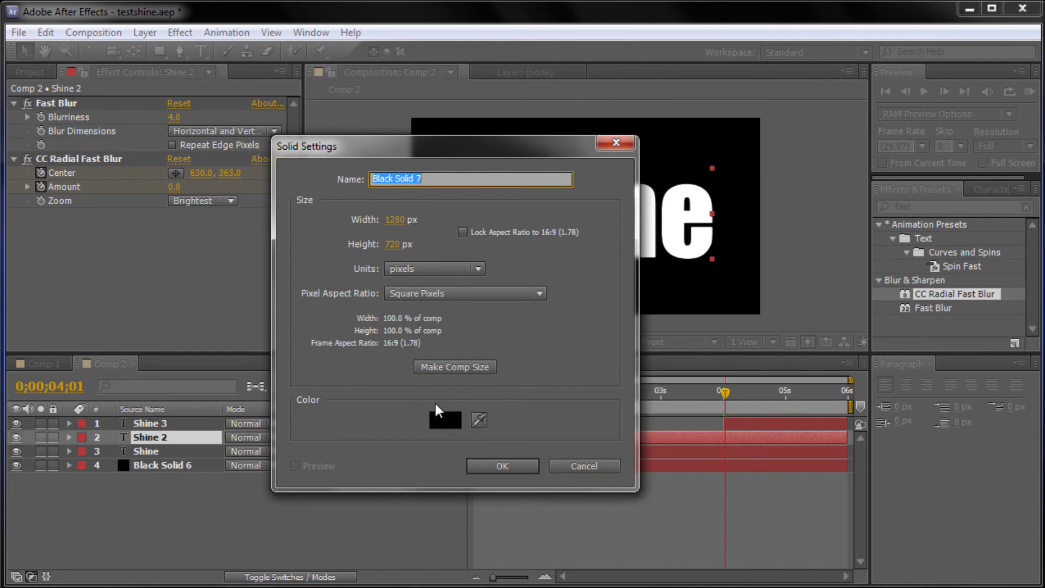
left_click(502, 465)
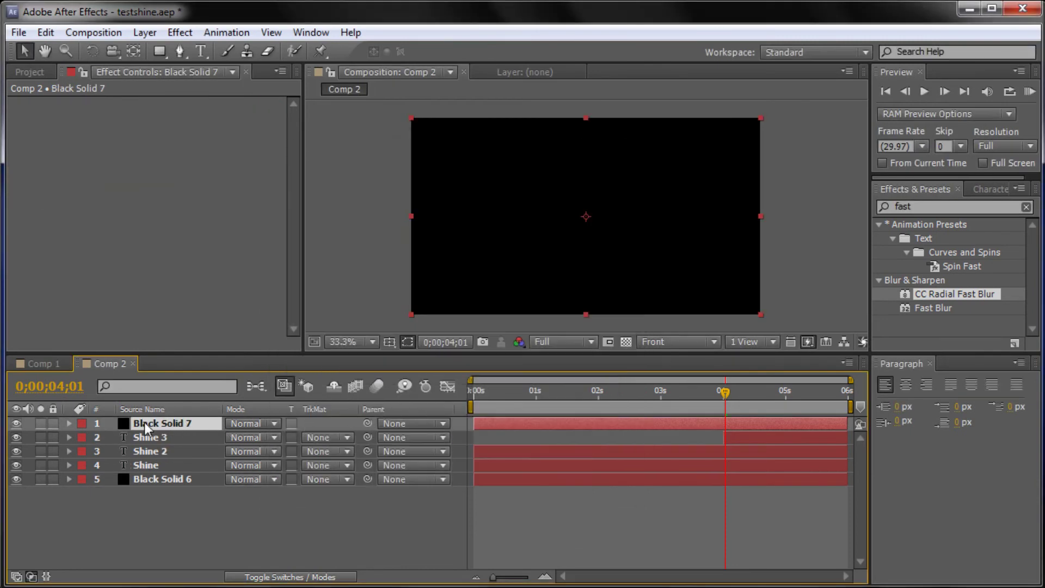
left_click_drag(145, 423, 146, 442)
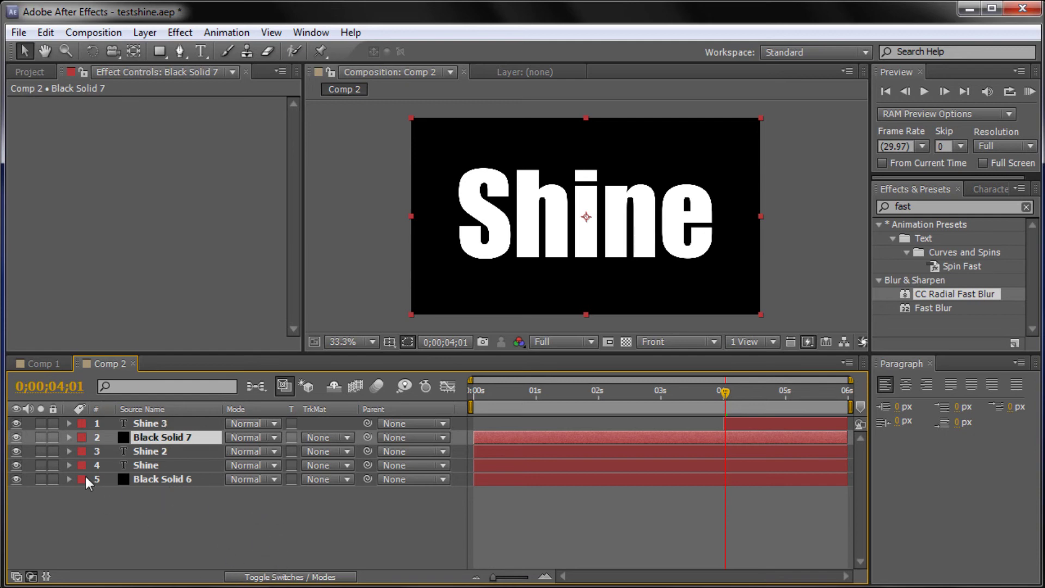
Step: Turn the Black Solid 7 layer into an adjustment layer
left_click(275, 580)
left_click(277, 581)
left_click(280, 581)
left_click(281, 581)
left_click(282, 581)
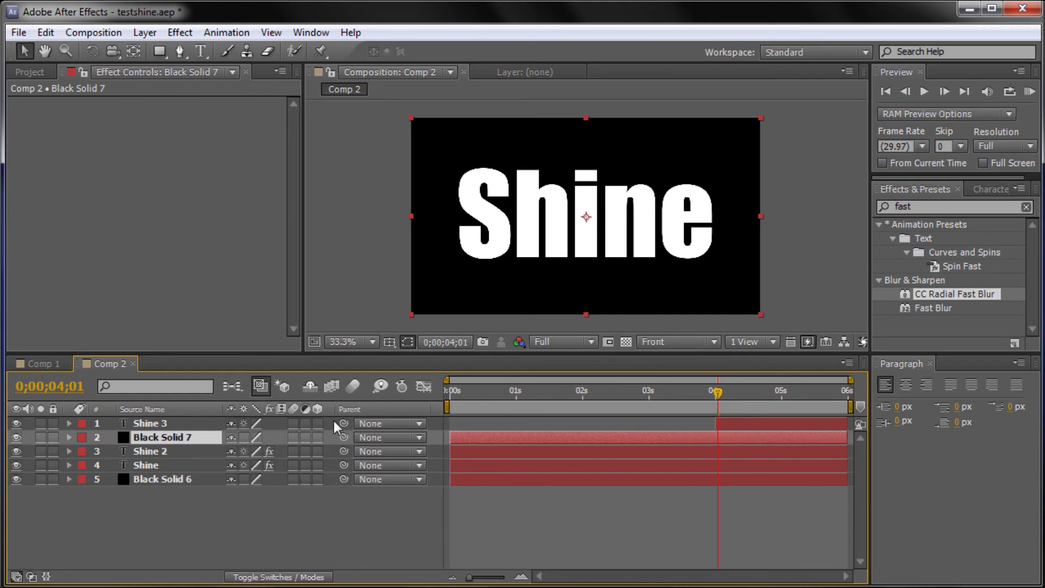
key("F4")
key("F4")
left_click(151, 428)
left_click(154, 433)
left_click(306, 435)
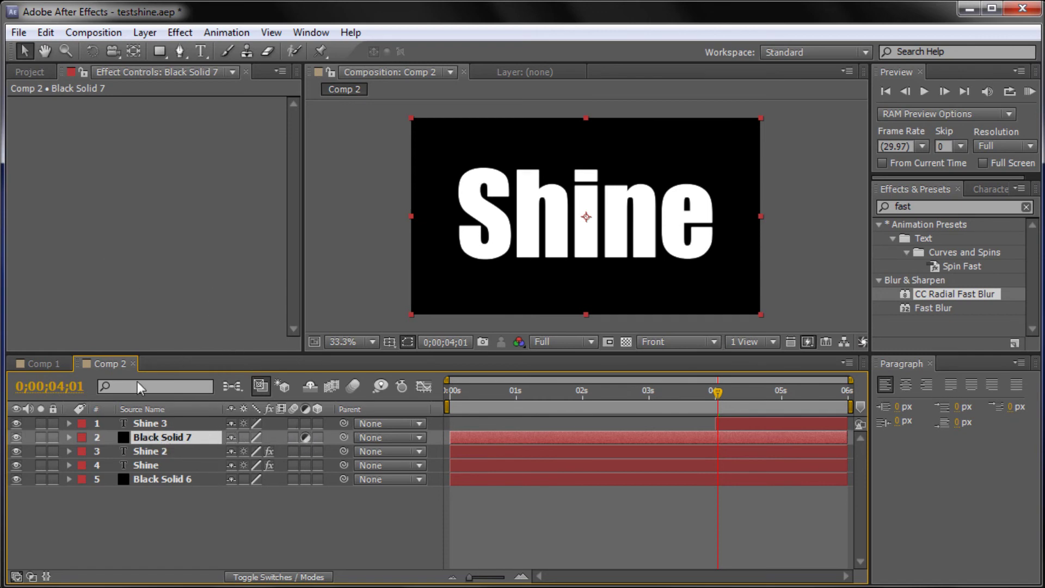
Step: Apply Color Balance to Black Solid 7 with Hilight Green Balance 25 and Hilight Blue Balance 100, and preview the tint at 0;00;01;06
left_click_drag(133, 423, 137, 459)
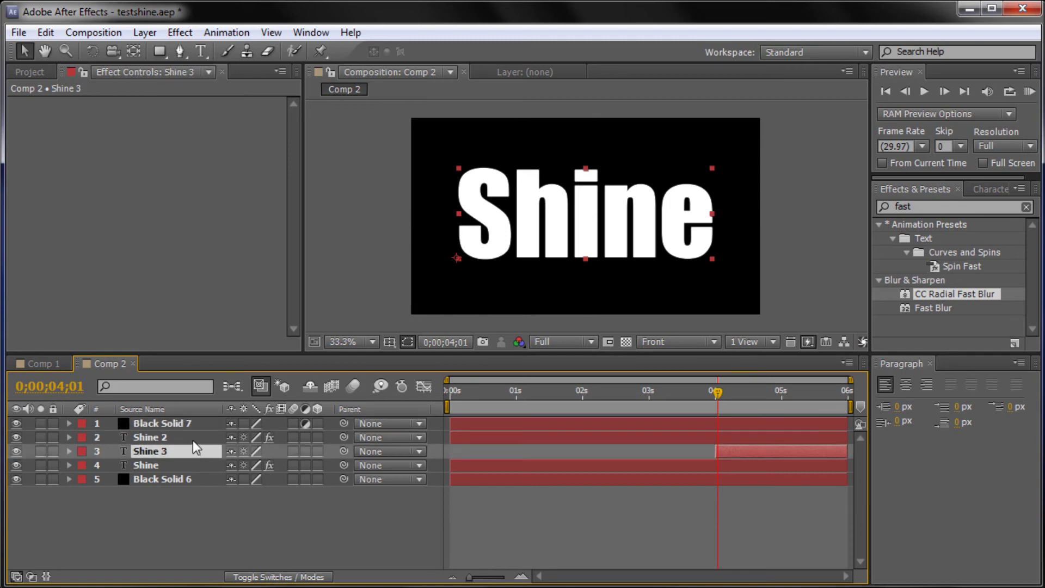
key("ctrl+z")
left_click(174, 436)
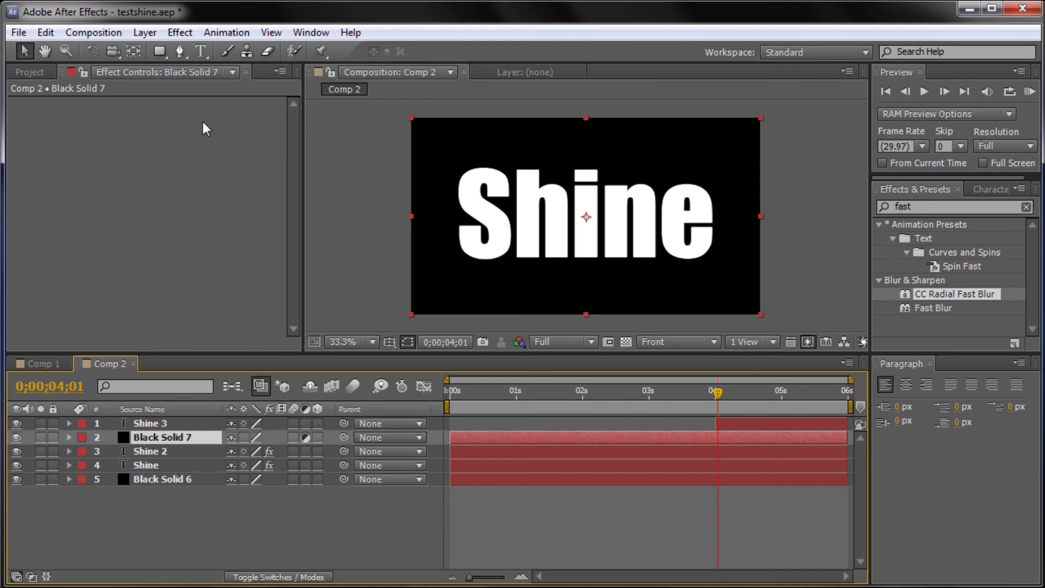
left_click(189, 34)
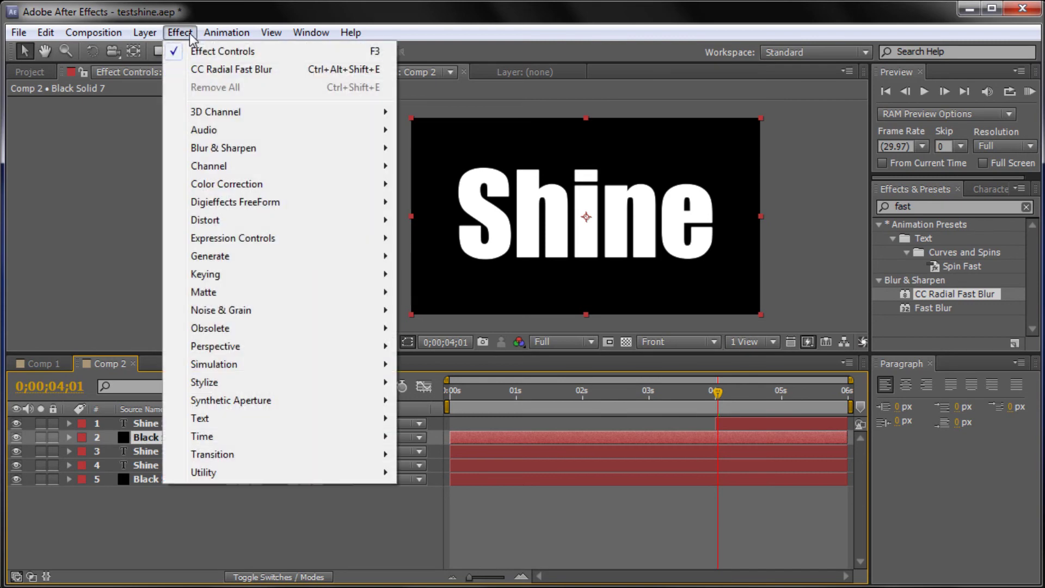
mouse_move(256, 191)
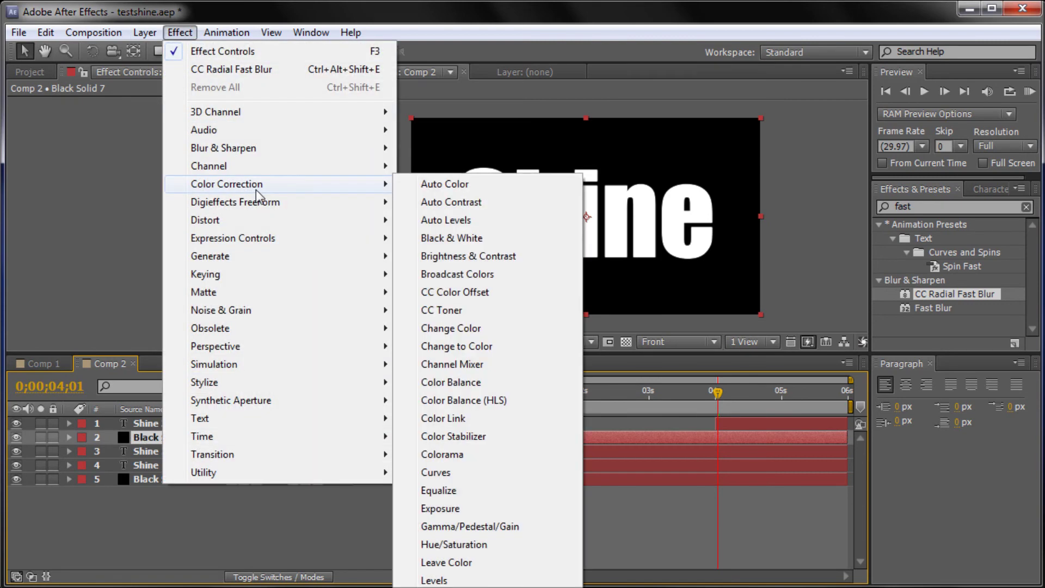
left_click(453, 382)
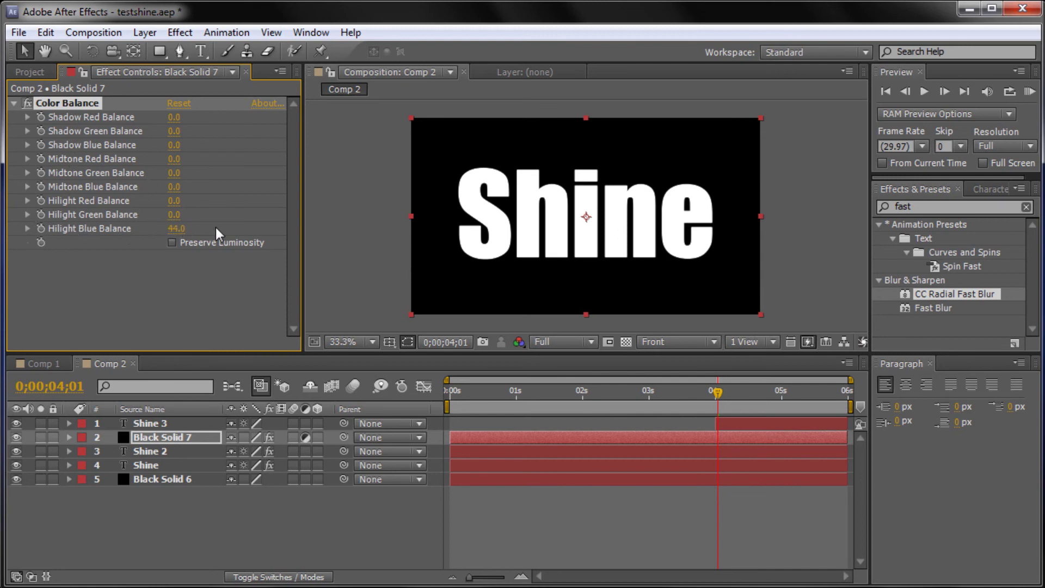
left_click_drag(240, 227, 253, 227)
left_click_drag(716, 393, 530, 414)
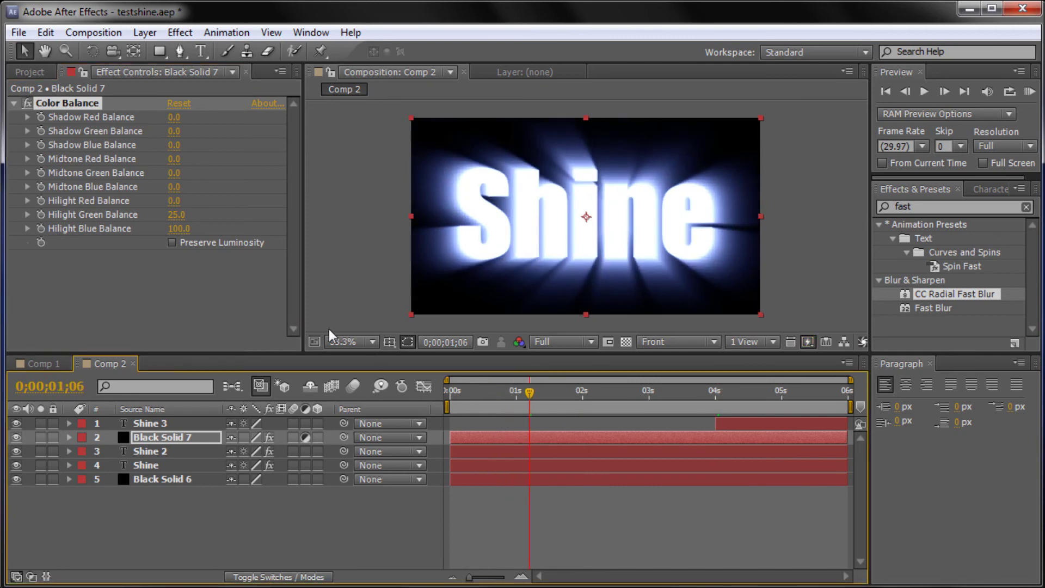
Step: Preview the tint at 0;00;00;21 and set the Color Balance Hilight Green Balance of Black Solid 7 to 26
left_click_drag(532, 402, 497, 399)
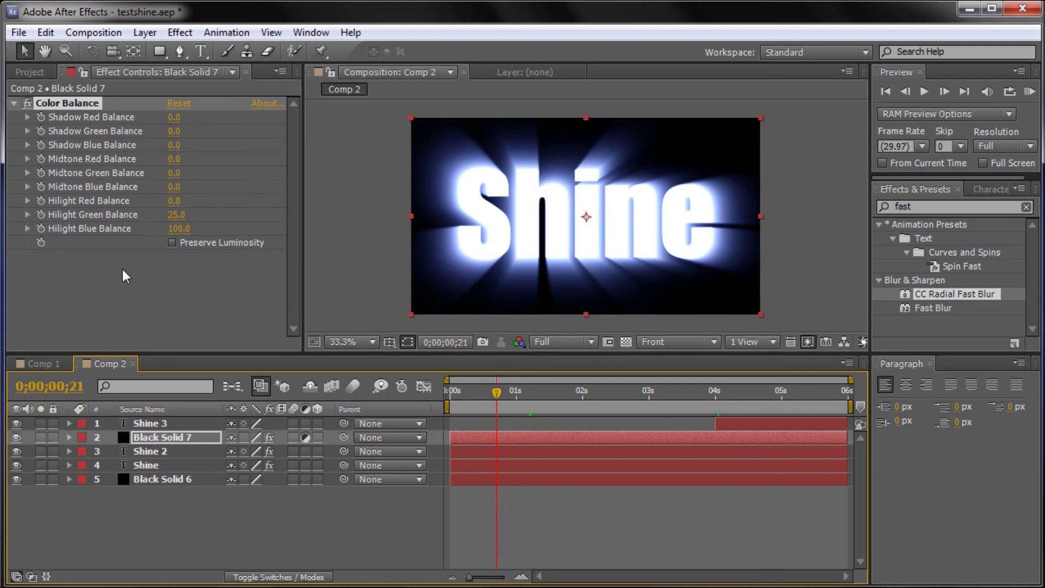
mouse_move(177, 217)
left_mouse_down()
mouse_move(147, 214)
mouse_move(172, 227)
left_mouse_up()
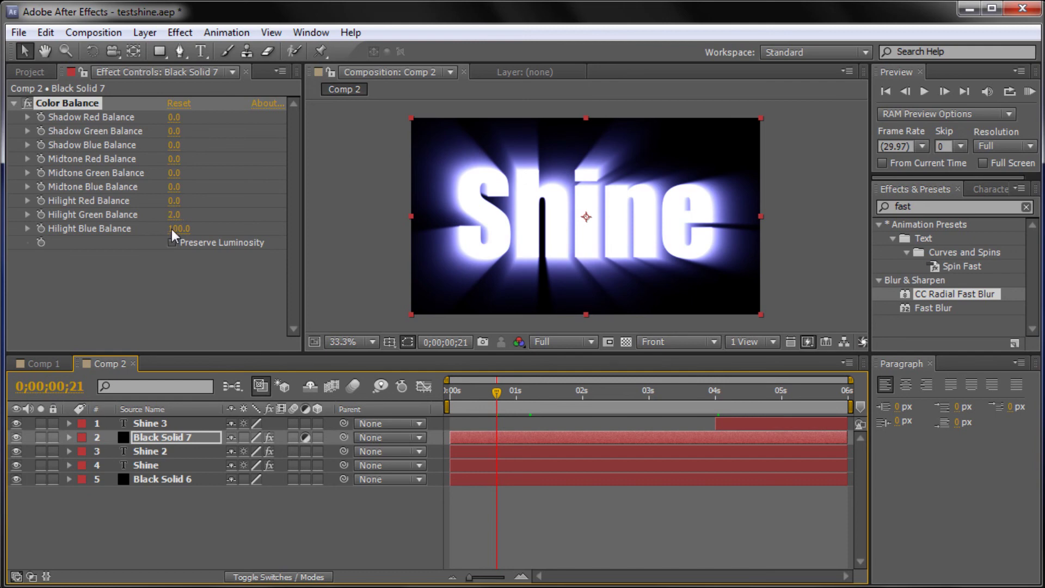
left_click_drag(190, 230, 191, 230)
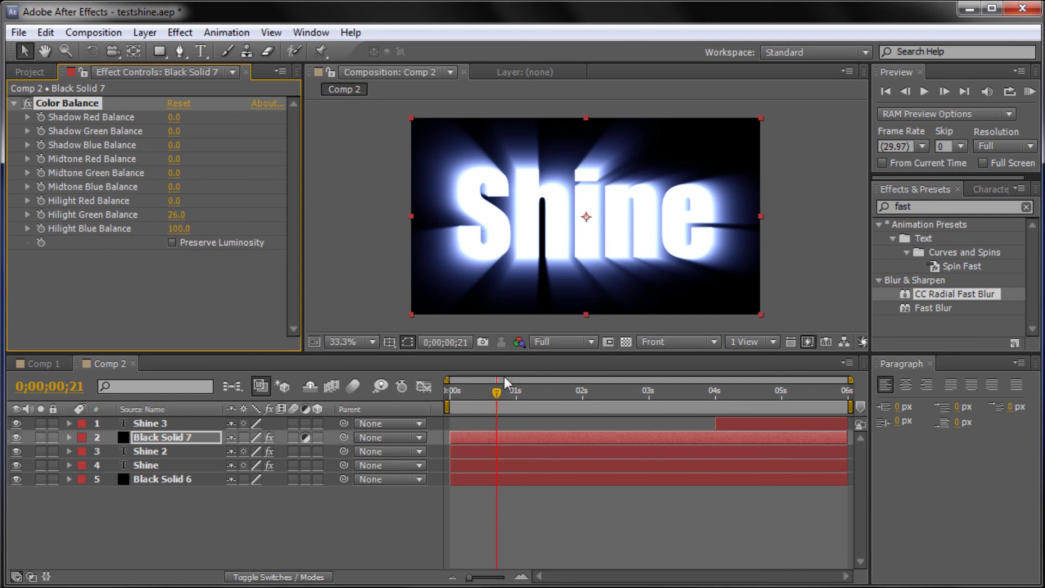
Step: Trim the out points of the Shine and Shine 2 layers to 0;00;04;00 and scrub back through the animation to check it
left_click_drag(495, 390, 718, 445)
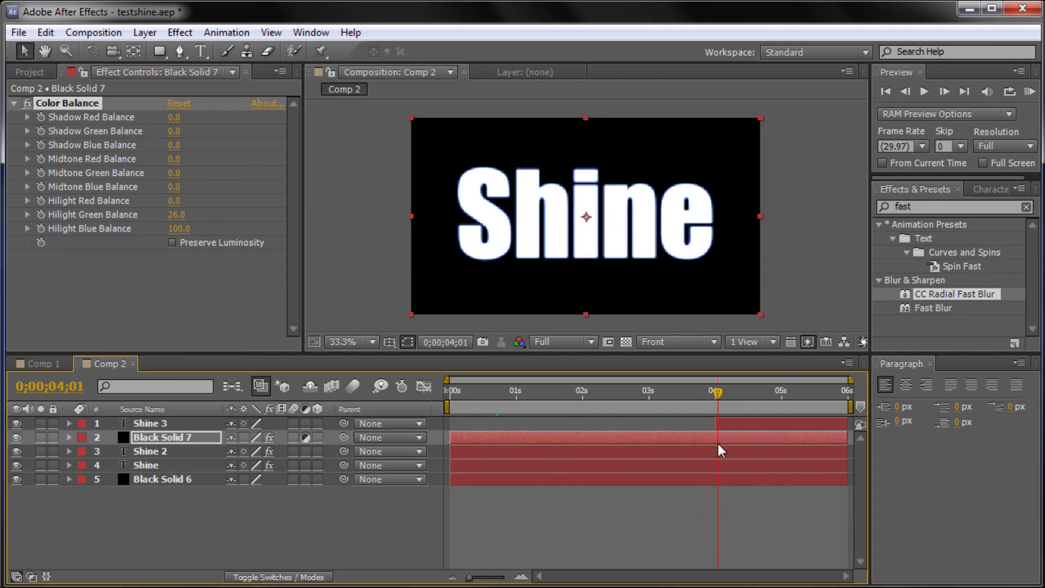
left_click(715, 390)
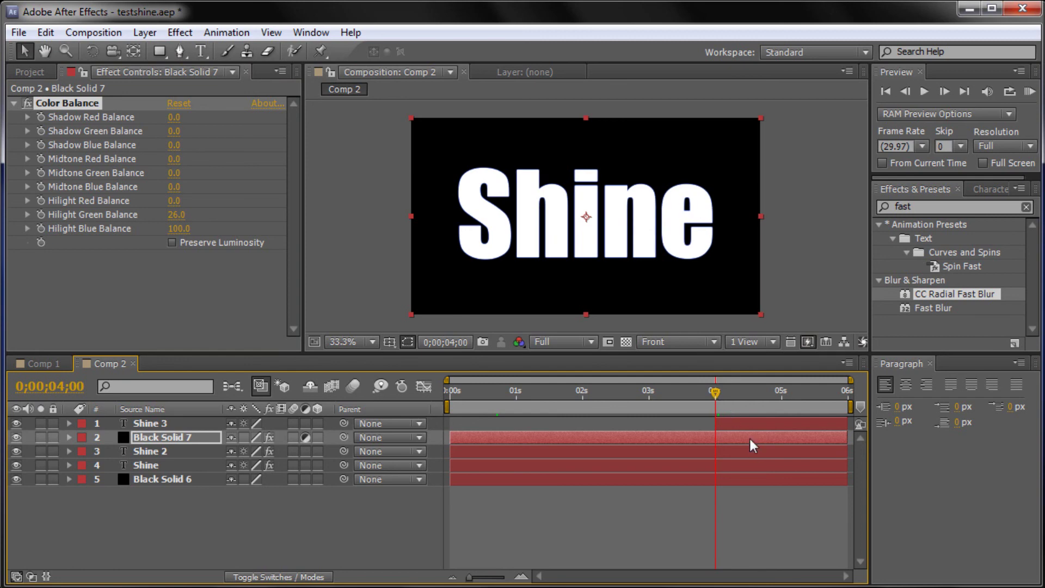
left_click(726, 439)
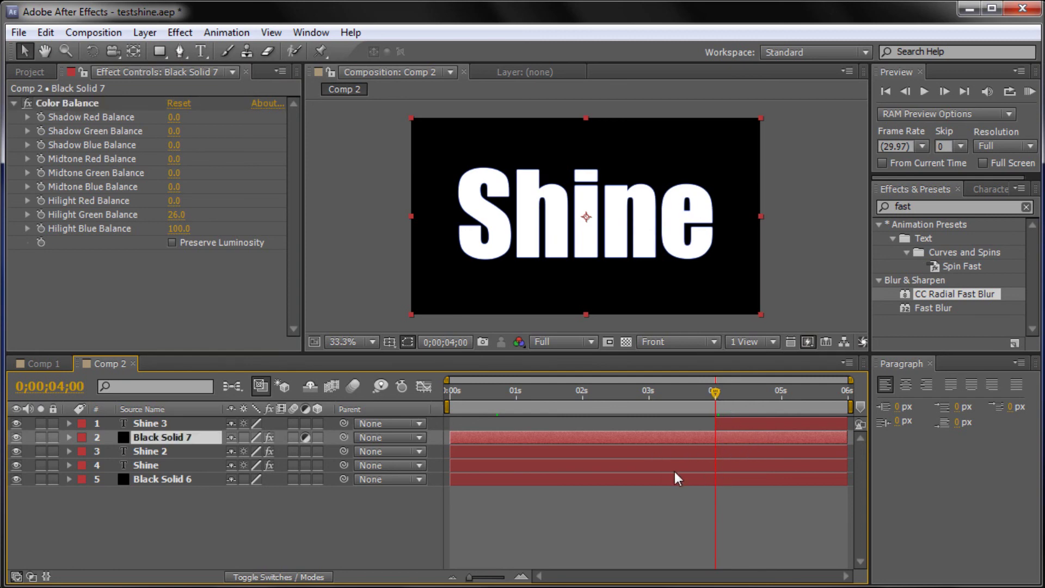
left_click(586, 455)
left_click(580, 476)
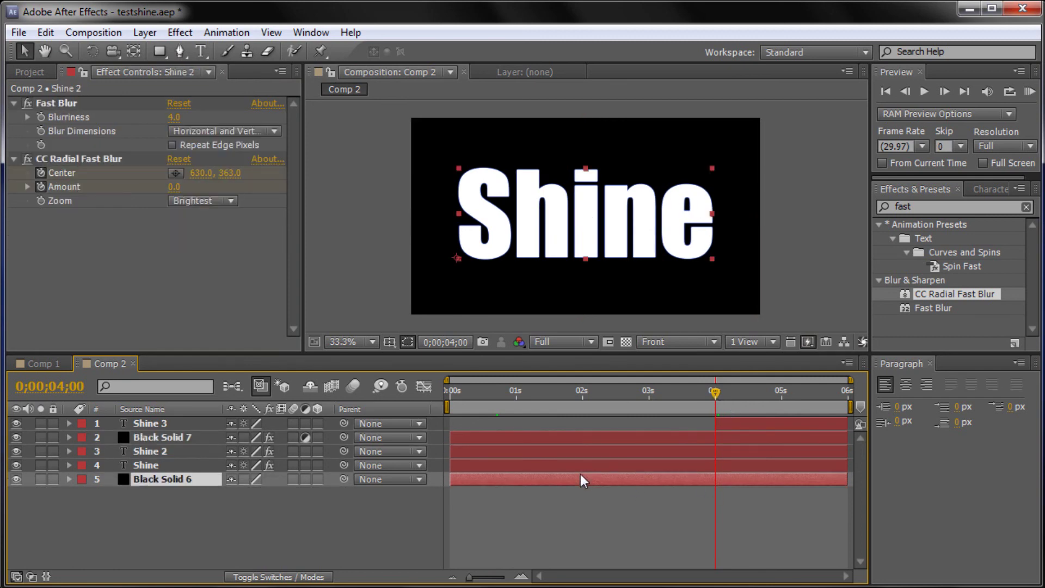
left_click(569, 466)
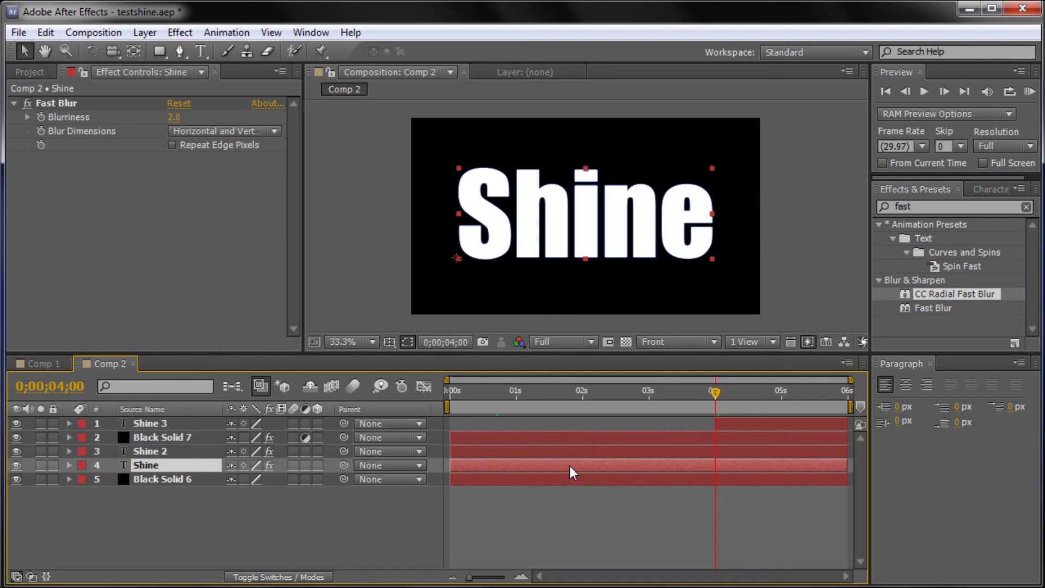
left_click(521, 452, "ctrl")
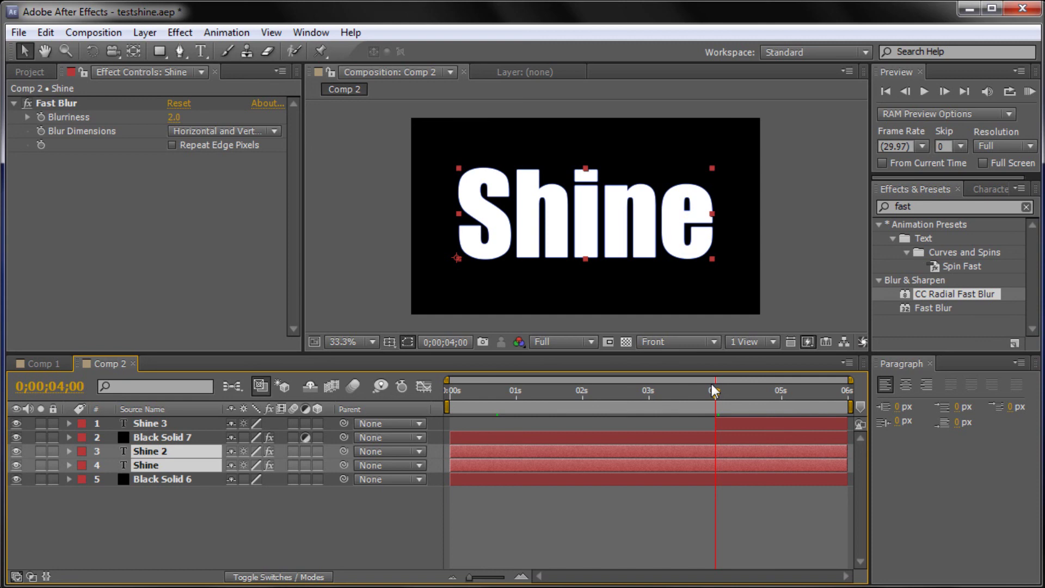
key("alt+bracketright")
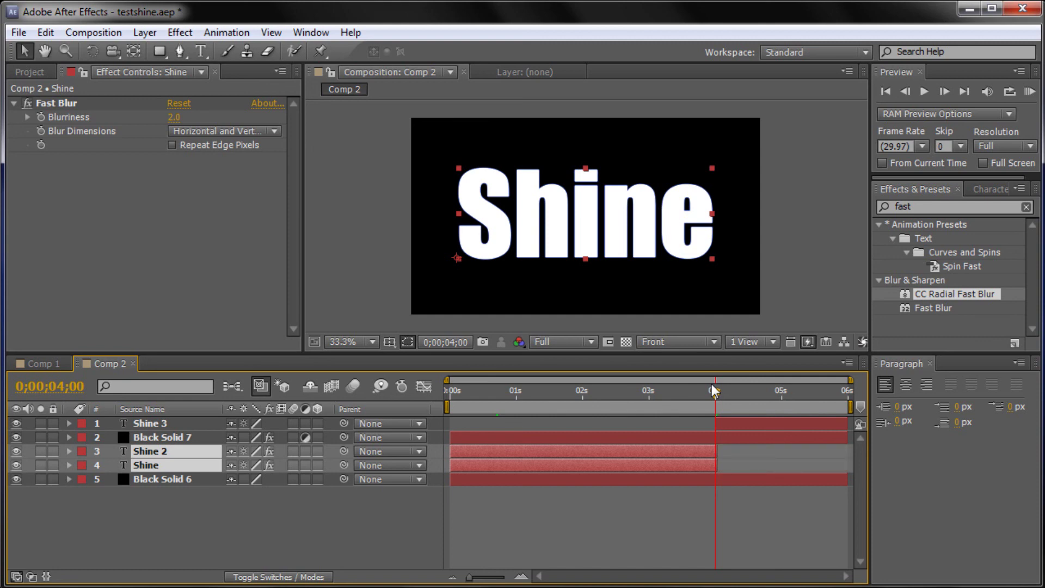
left_click_drag(720, 387, 598, 417)
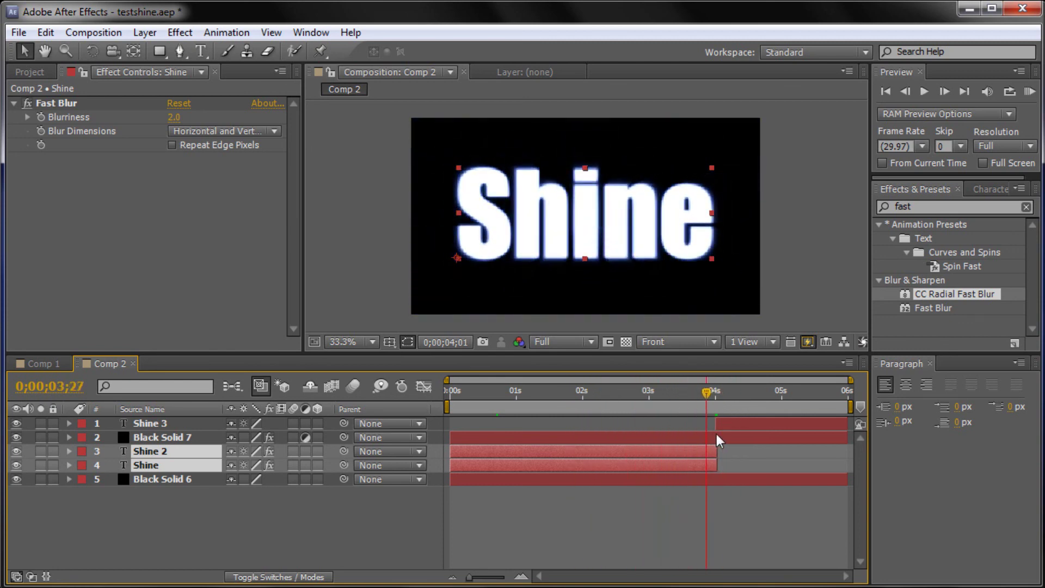
left_click_drag(741, 435, 465, 450)
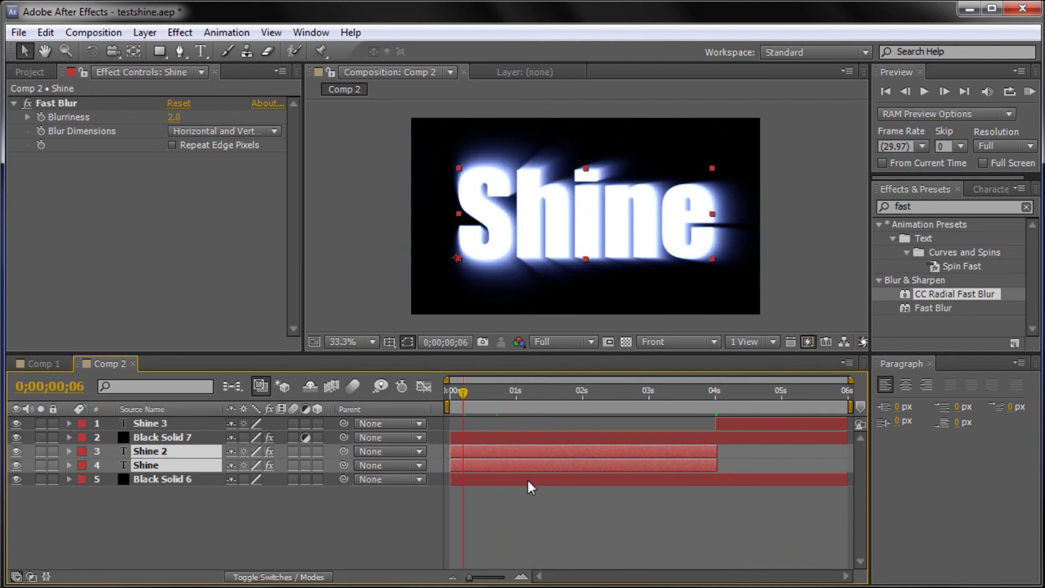